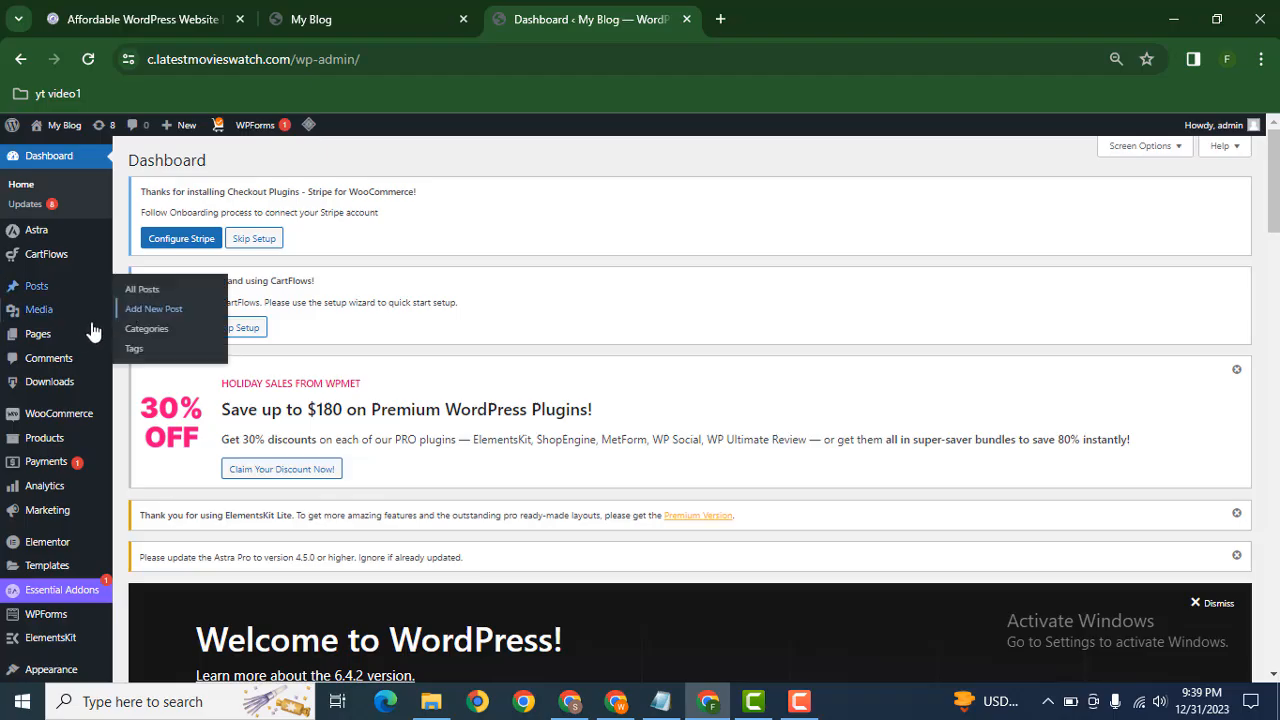
- Open the list of all pages in a new tab and open the Demo1 page for editing with Elementor
{"action": "mouse_move", "coordinate": [85, 335]}
{"action": "middle_click", "coordinate": [133, 343]}
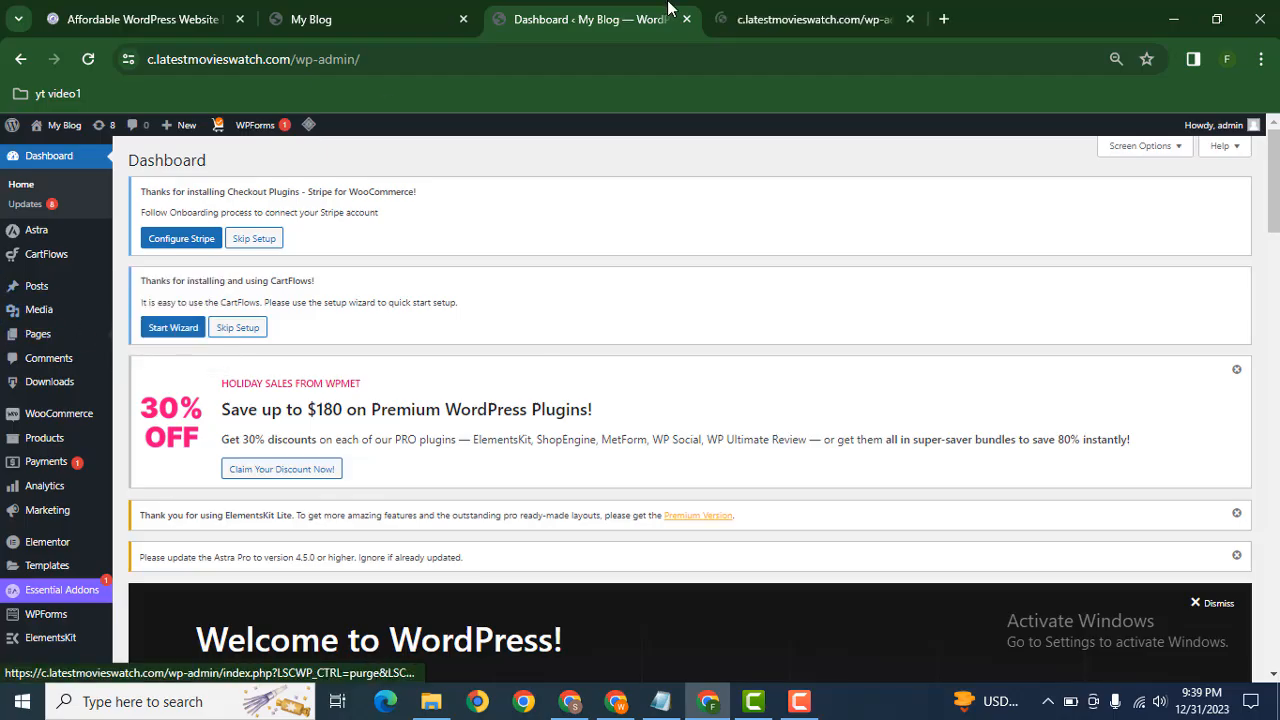
{"action": "left_click", "coordinate": [827, 9]}
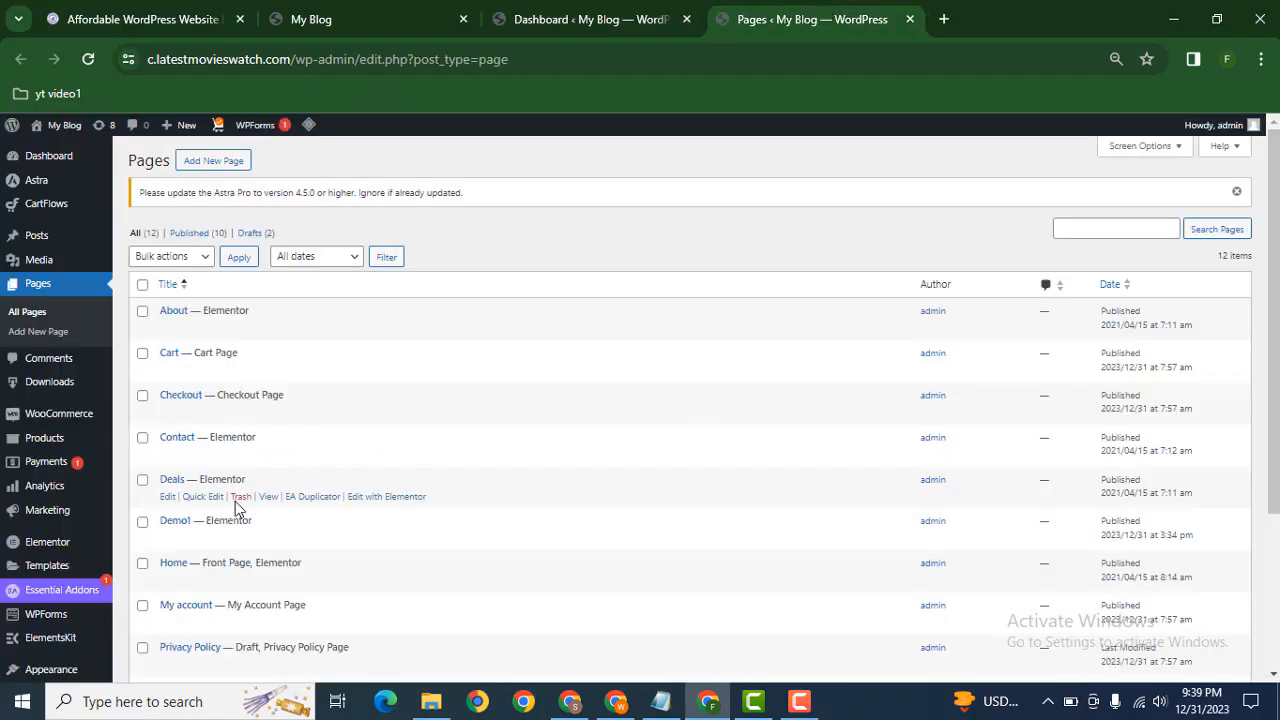
{"action": "middle_click", "coordinate": [386, 538]}
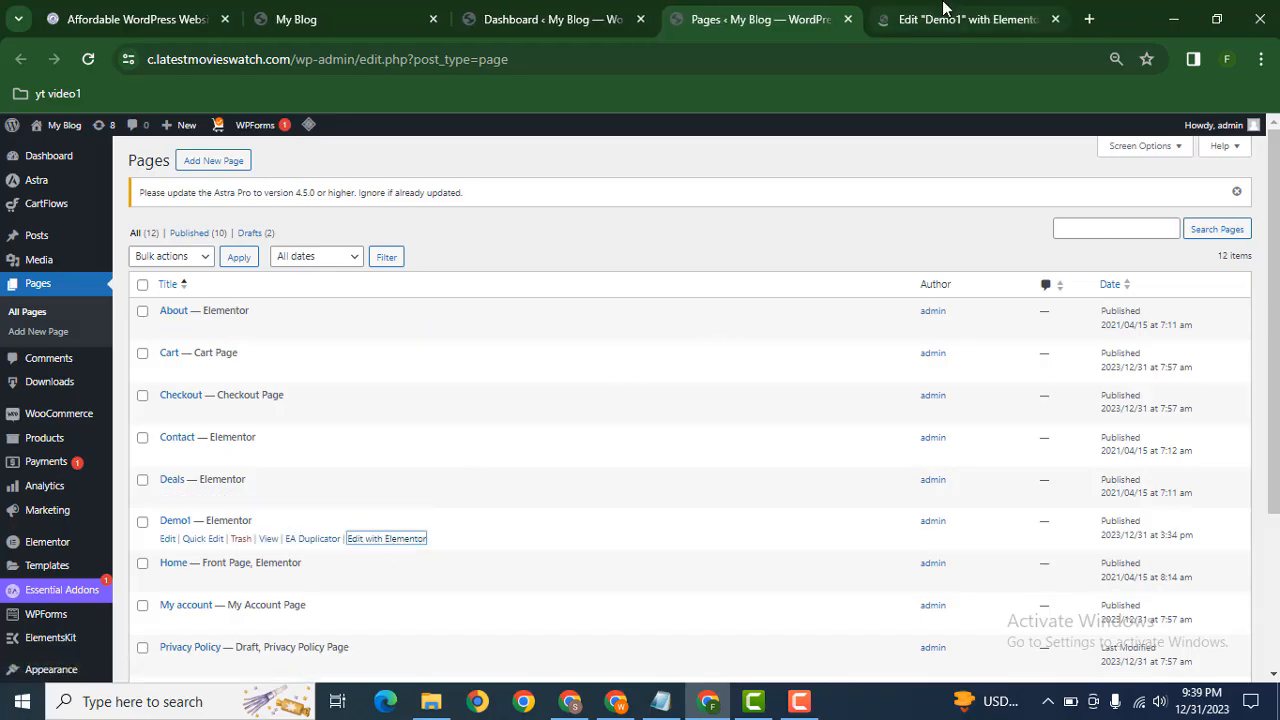
{"action": "left_click", "coordinate": [943, 18]}
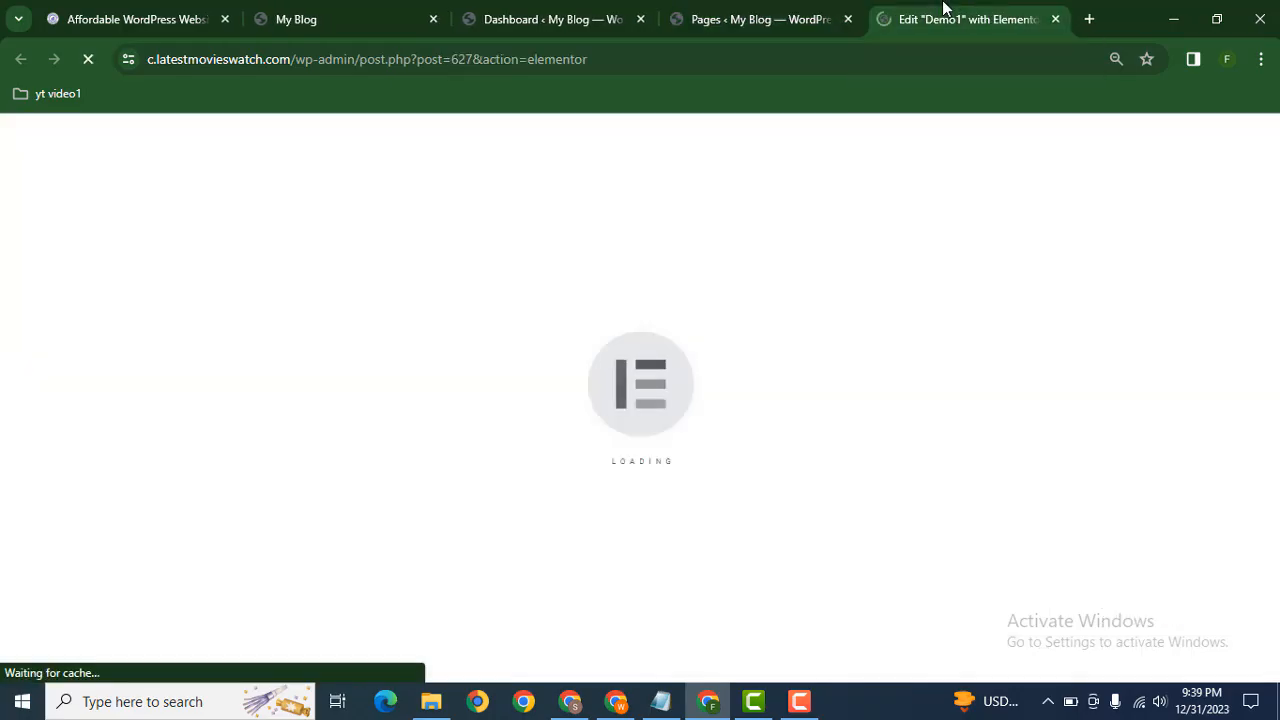
- Open the site's installed plugins in a new tab and locate Essential Addons for Elementor in the list
{"action": "left_click", "coordinate": [510, 20]}
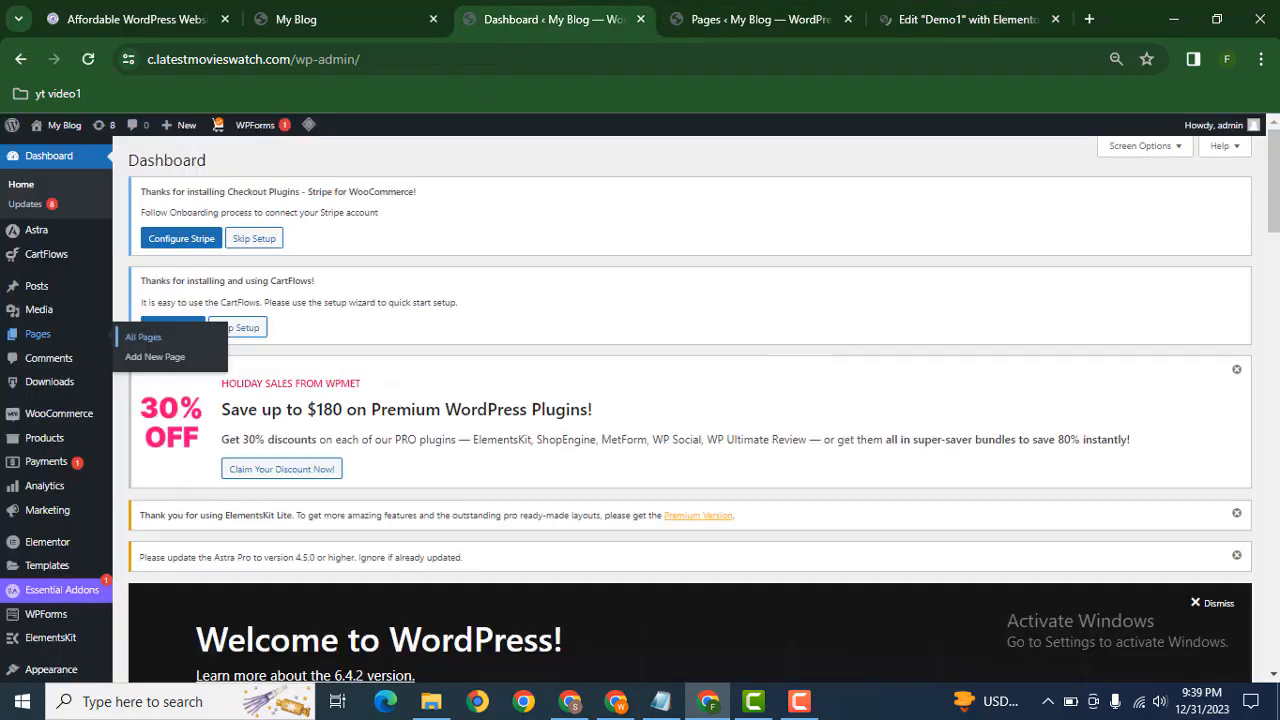
{"action": "scroll", "coordinate": [657, 362], "scroll_direction": "down", "scroll_amount": 7}
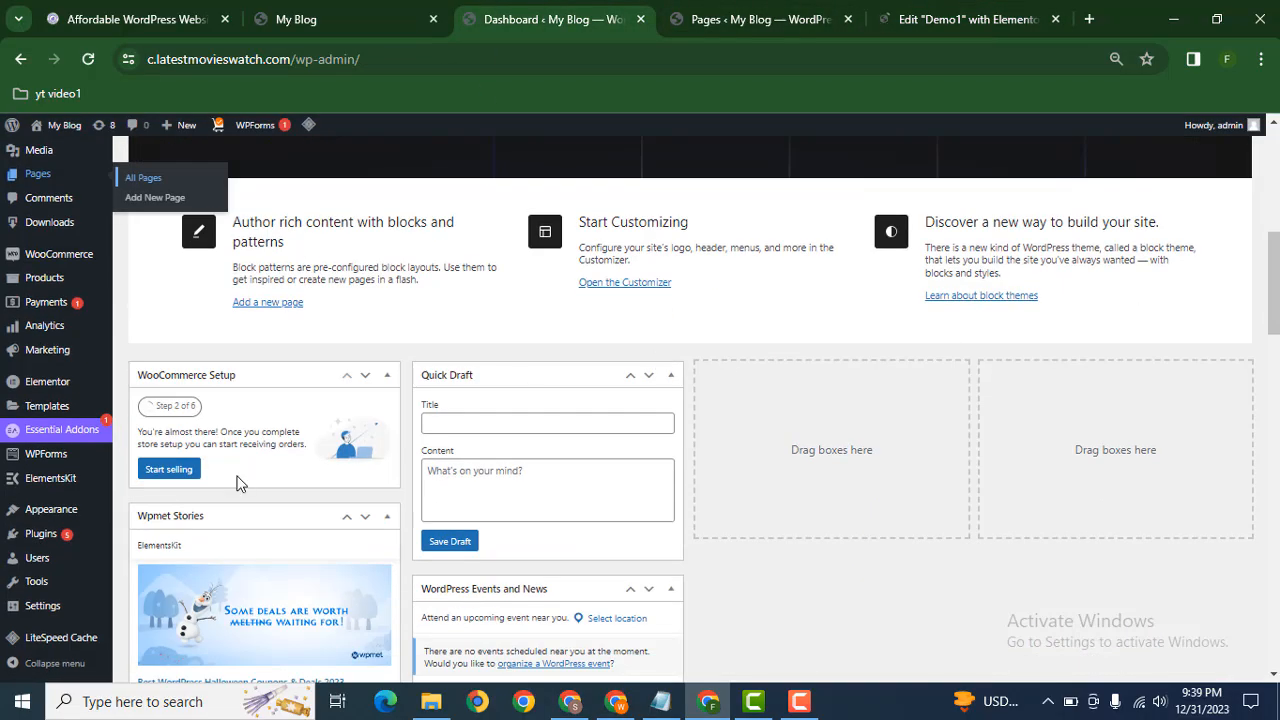
{"action": "middle_click", "coordinate": [60, 533]}
{"action": "left_click", "coordinate": [657, 10]}
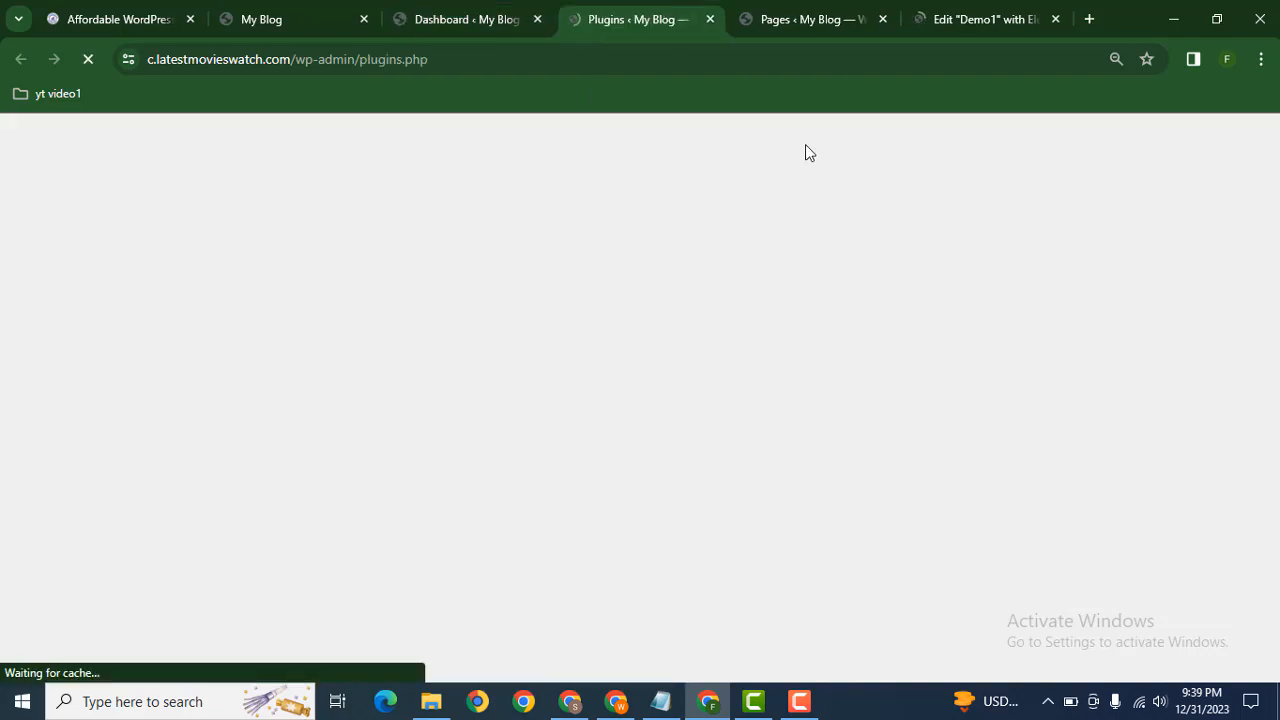
{"action": "scroll", "coordinate": [690, 410], "scroll_direction": "down", "scroll_amount": 9}
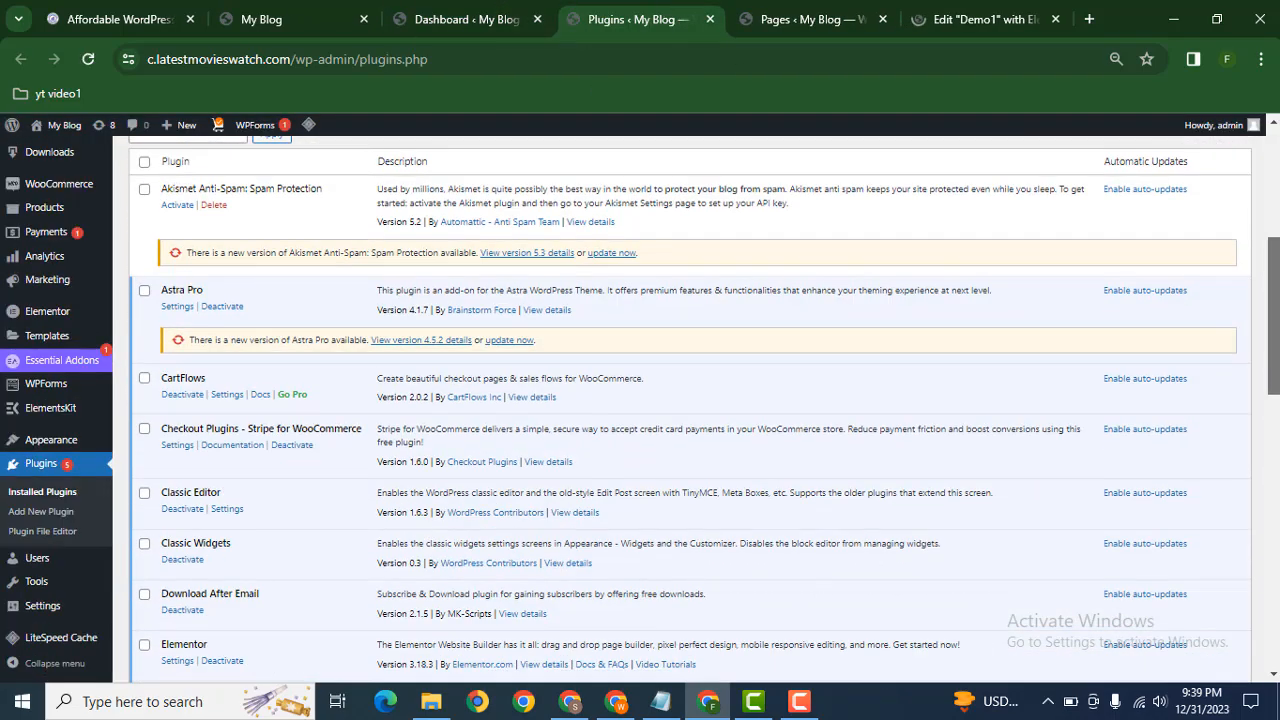
{"action": "mouse_move", "coordinate": [1274, 357]}
{"action": "left_mouse_down"}
{"action": "mouse_move", "coordinate": [1274, 402]}
{"action": "mouse_move", "coordinate": [1272, 358]}
{"action": "left_mouse_up"}
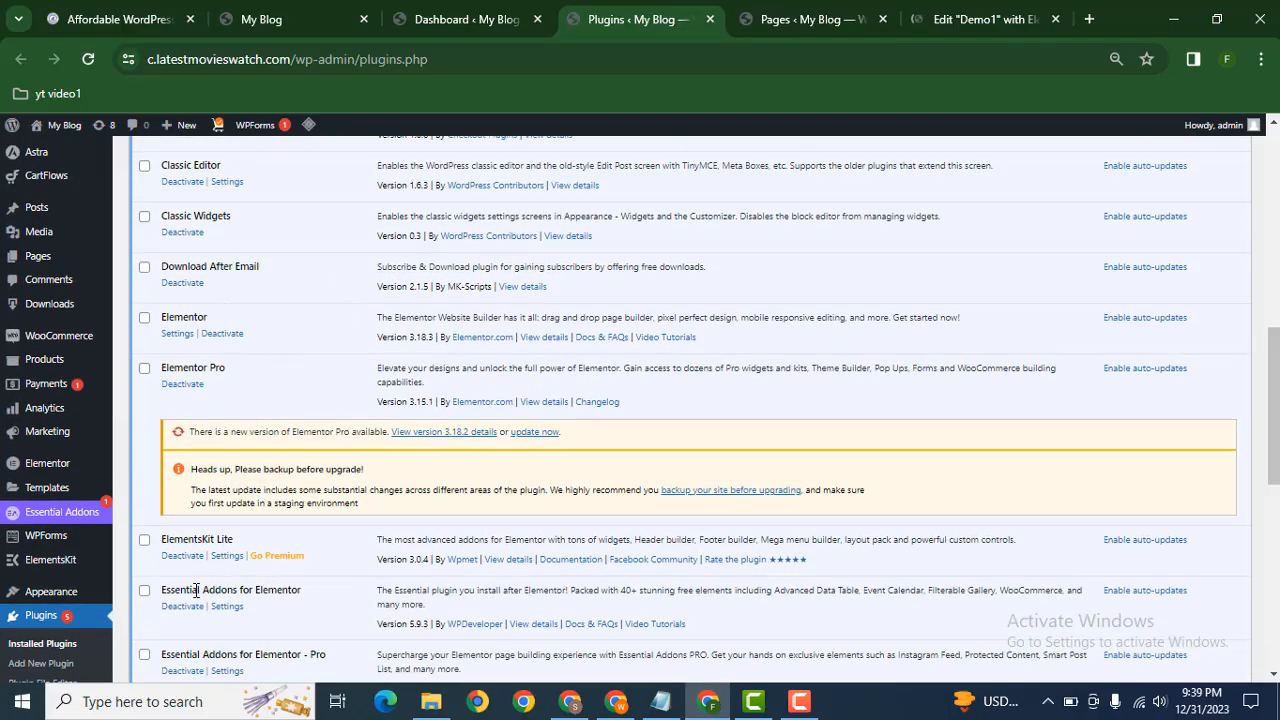
{"action": "left_click_drag", "start_coordinate": [195, 590], "coordinate": [320, 598]}
{"action": "left_click", "coordinate": [278, 592]}
- Add a two-column container to the Demo1 page in the Elementor editor and search the widgets for "blog"
{"action": "left_click", "coordinate": [1022, 14]}
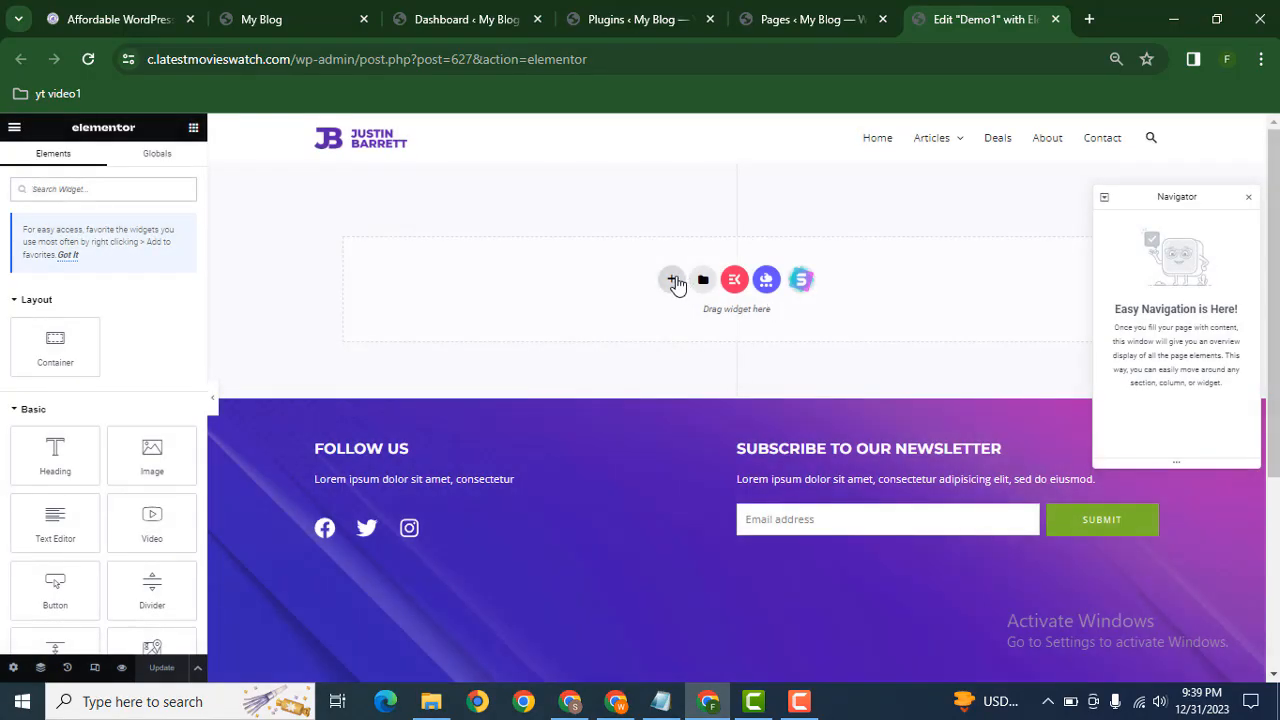
{"action": "left_click", "coordinate": [673, 280]}
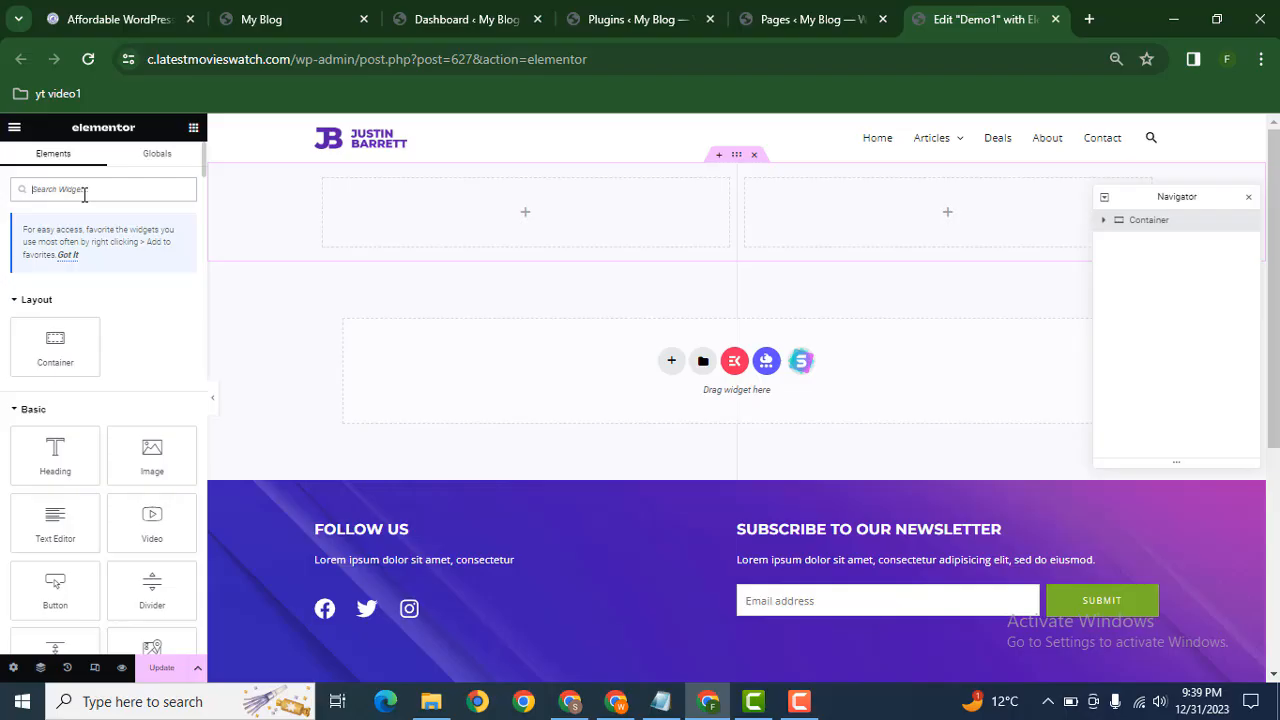
{"action": "type", "text": "blog"}
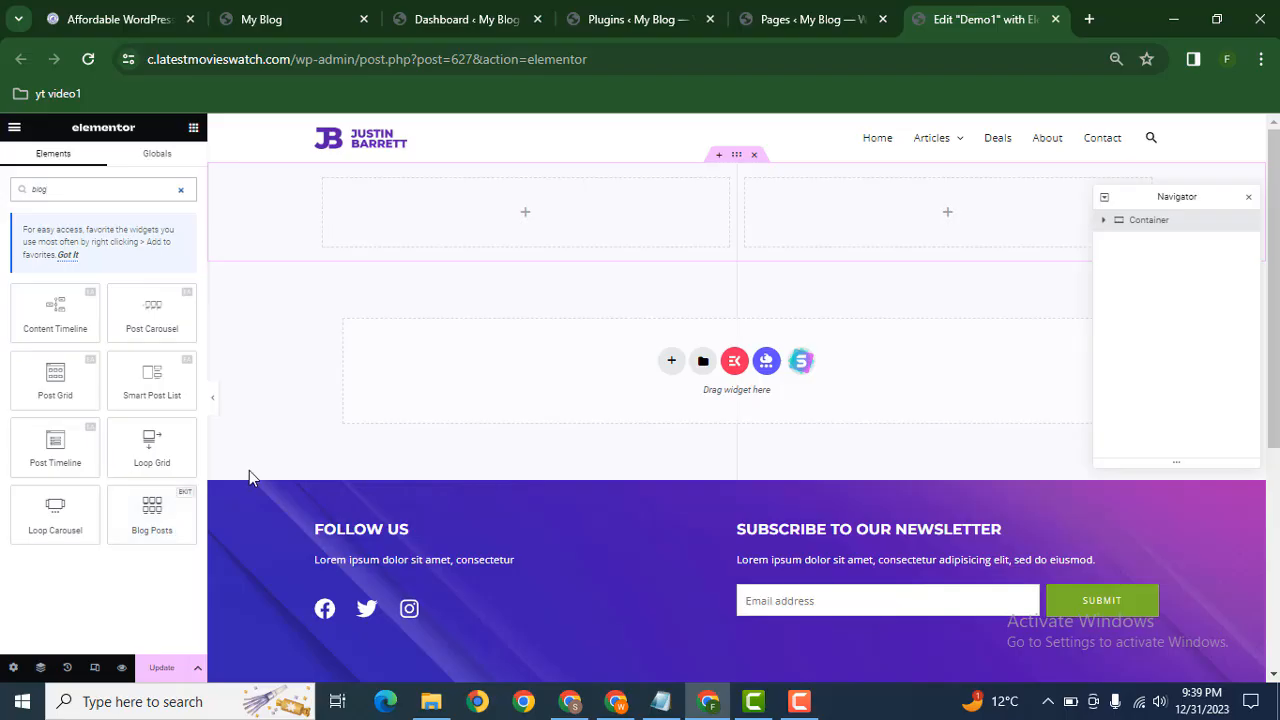
- Locate the ElementsKit Lite plugin in the installed plugins list
{"action": "left_click", "coordinate": [605, 8]}
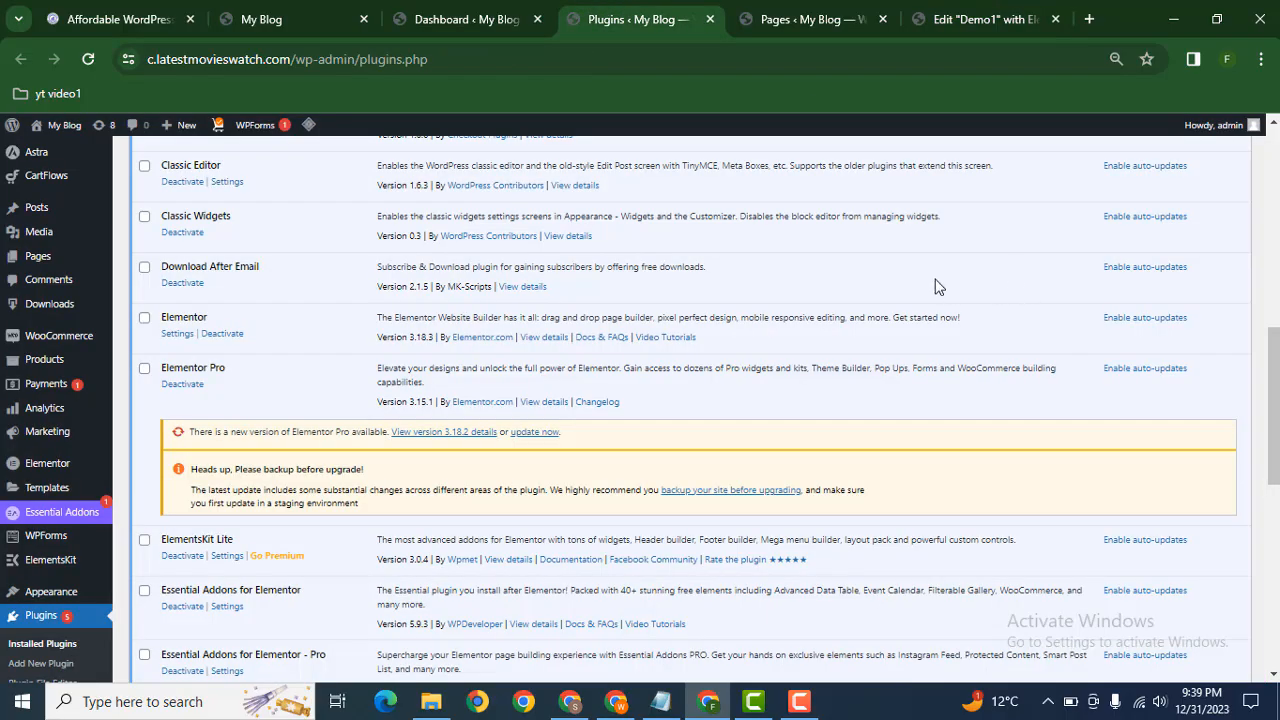
{"action": "scroll", "coordinate": [182, 390], "scroll_direction": "down", "scroll_amount": 3}
{"action": "scroll", "coordinate": [182, 390], "scroll_direction": "up", "scroll_amount": 2}
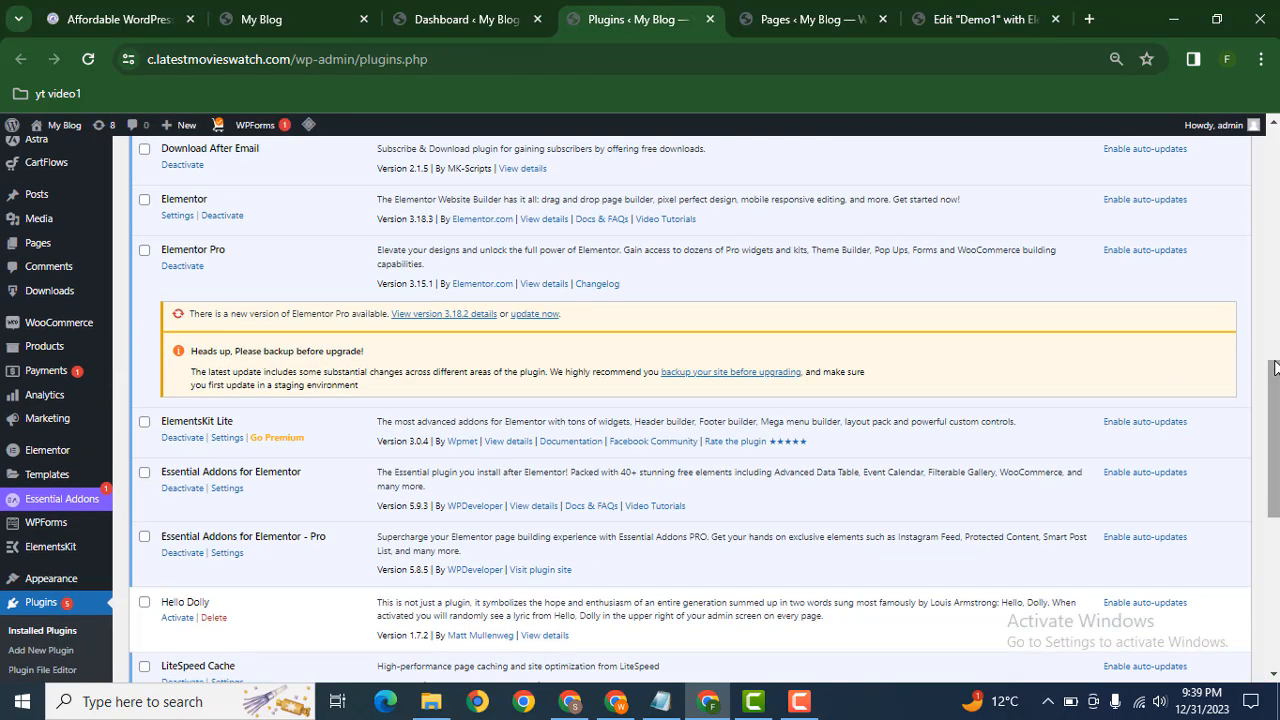
{"action": "left_click_drag", "start_coordinate": [197, 421], "coordinate": [279, 414]}
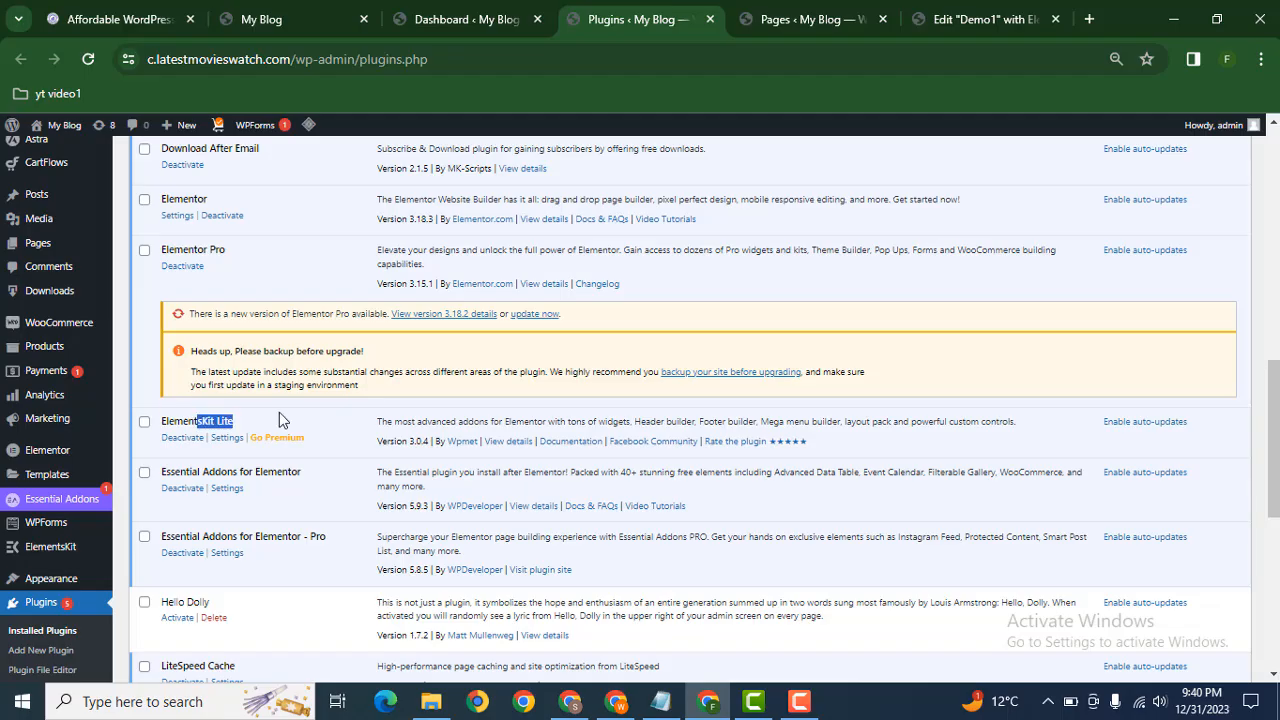
- Add the ElementsKit Blog Posts widget to the container's first column and set its query to select posts by Recent Post
{"action": "left_click", "coordinate": [918, 12]}
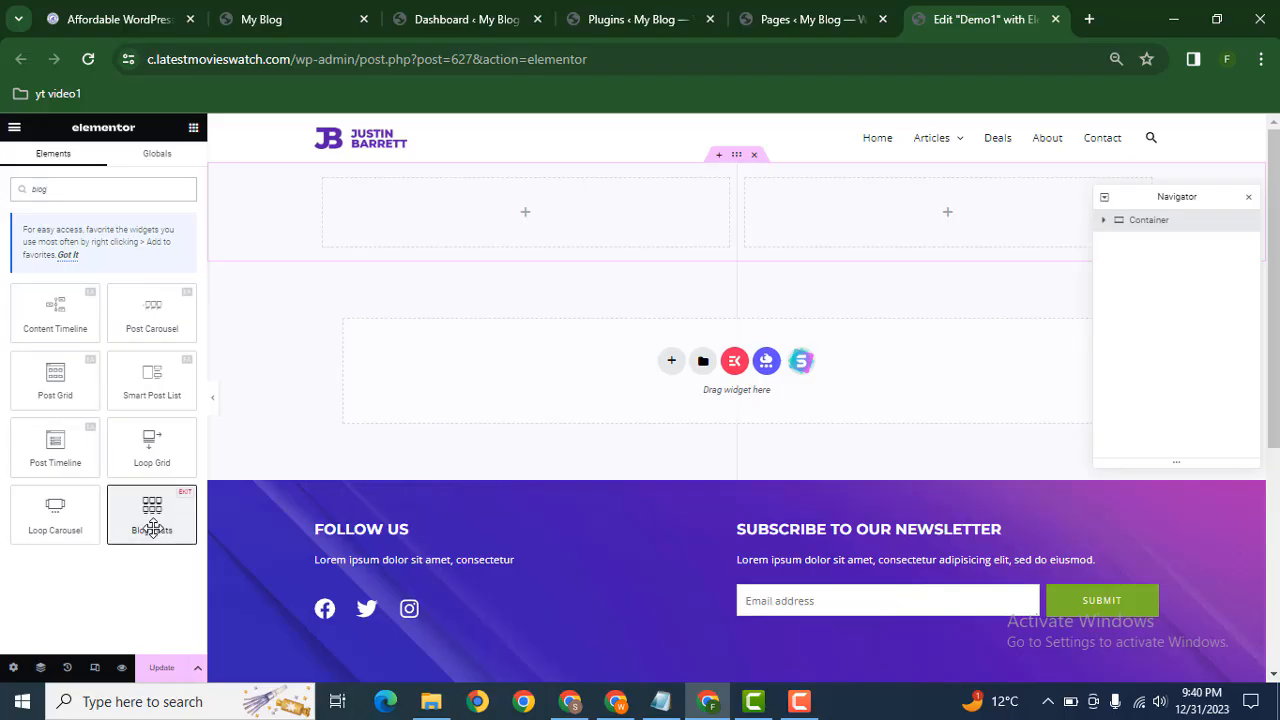
{"action": "left_click_drag", "start_coordinate": [151, 517], "coordinate": [538, 220]}
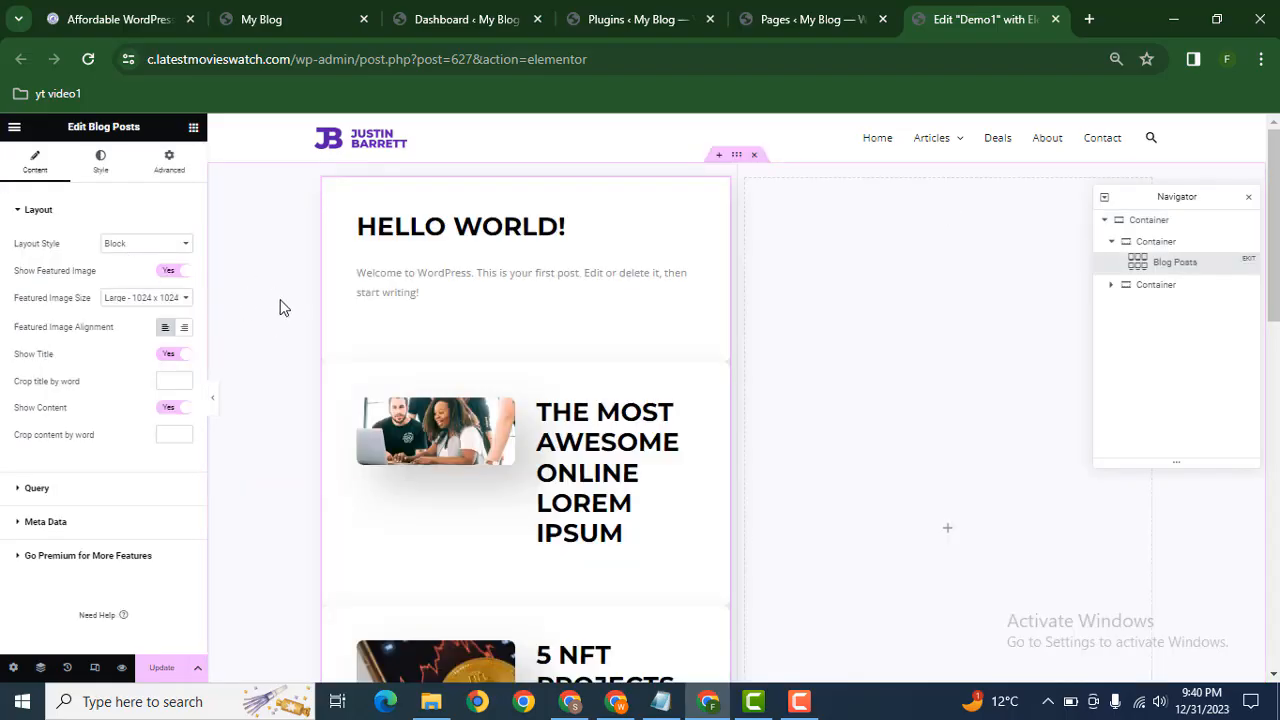
{"action": "left_click", "coordinate": [76, 496]}
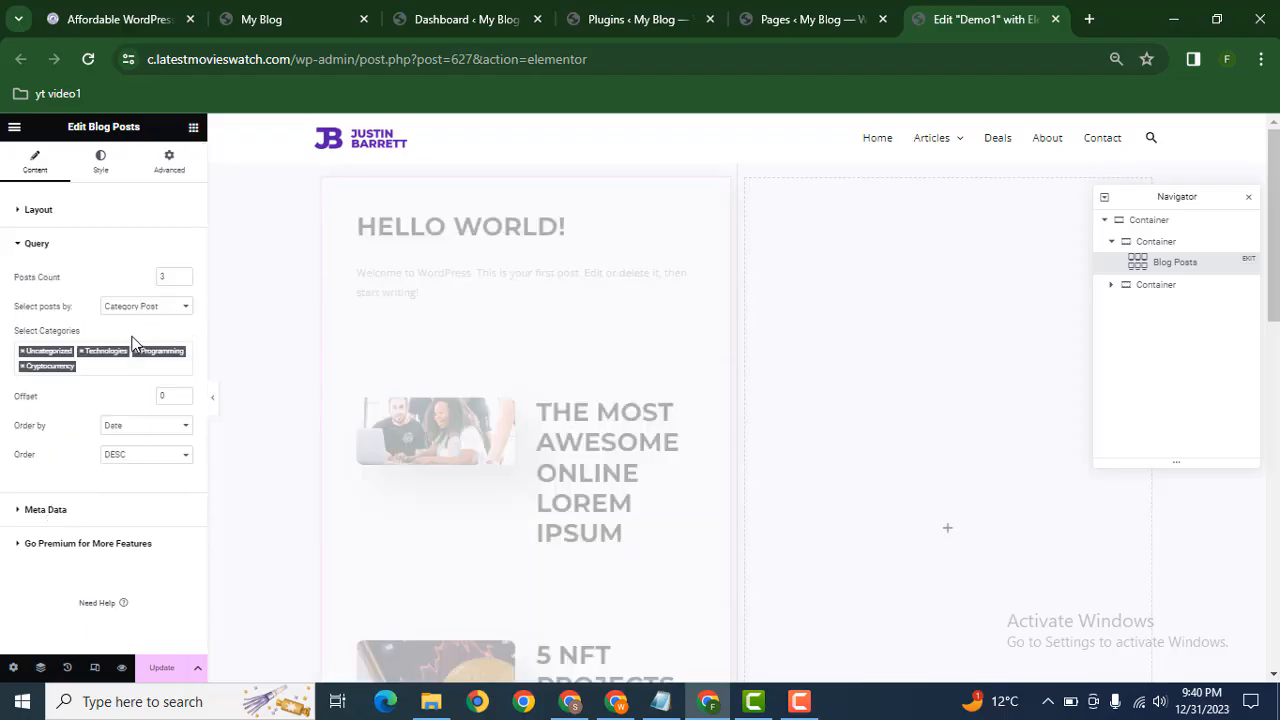
{"action": "left_click", "coordinate": [145, 307]}
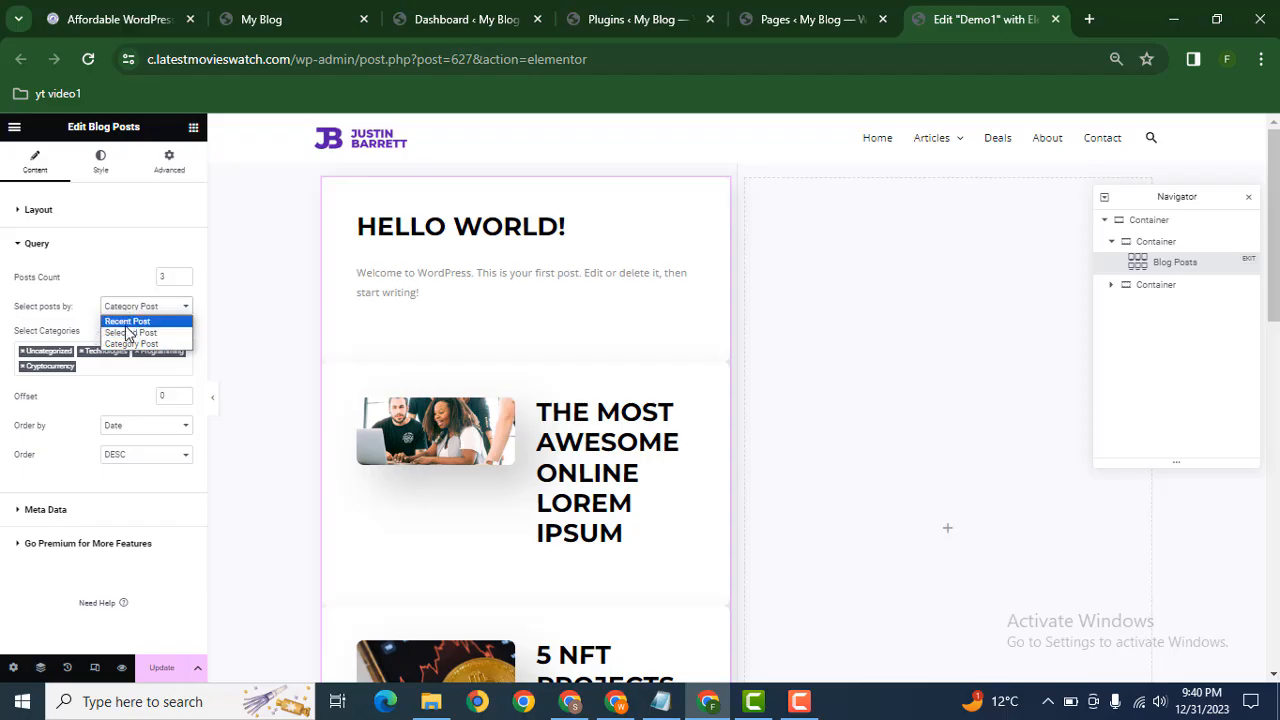
{"action": "left_click", "coordinate": [126, 322]}
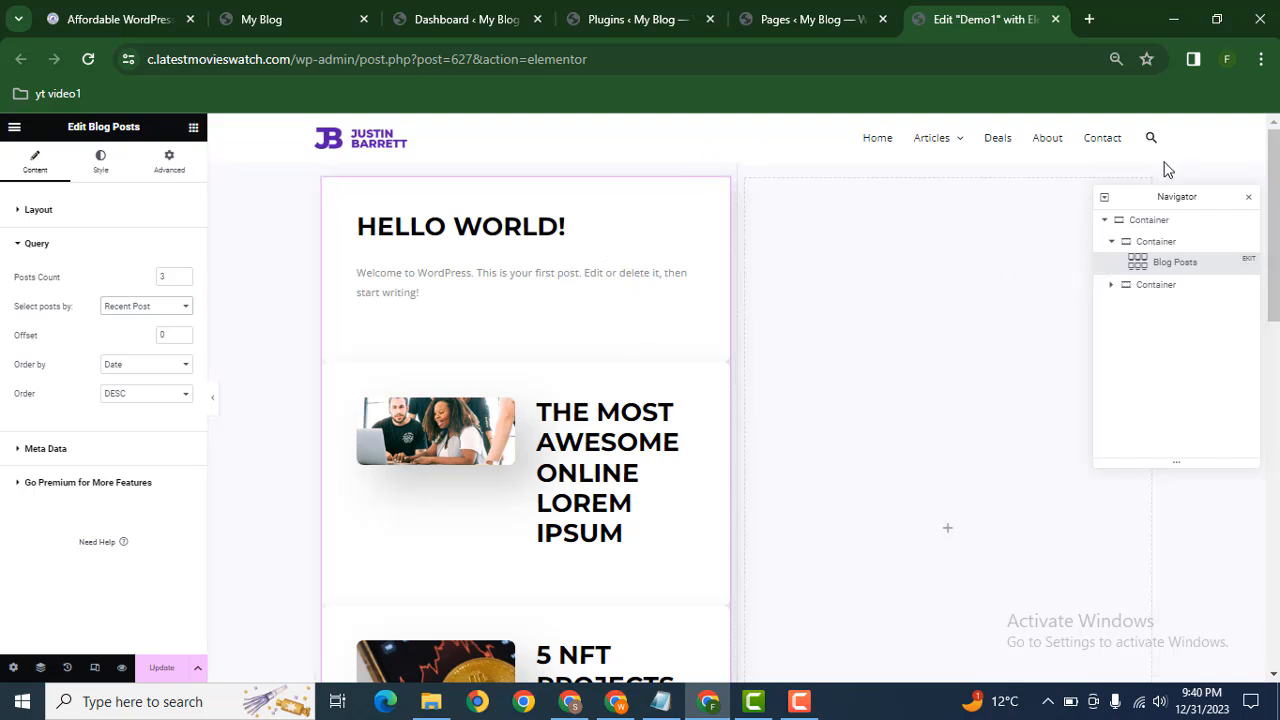
- Move the Navigator clear of the second column, search the widgets for "posts" and add the Posts widget to that column
{"action": "left_click_drag", "start_coordinate": [1147, 190], "coordinate": [1103, 466]}
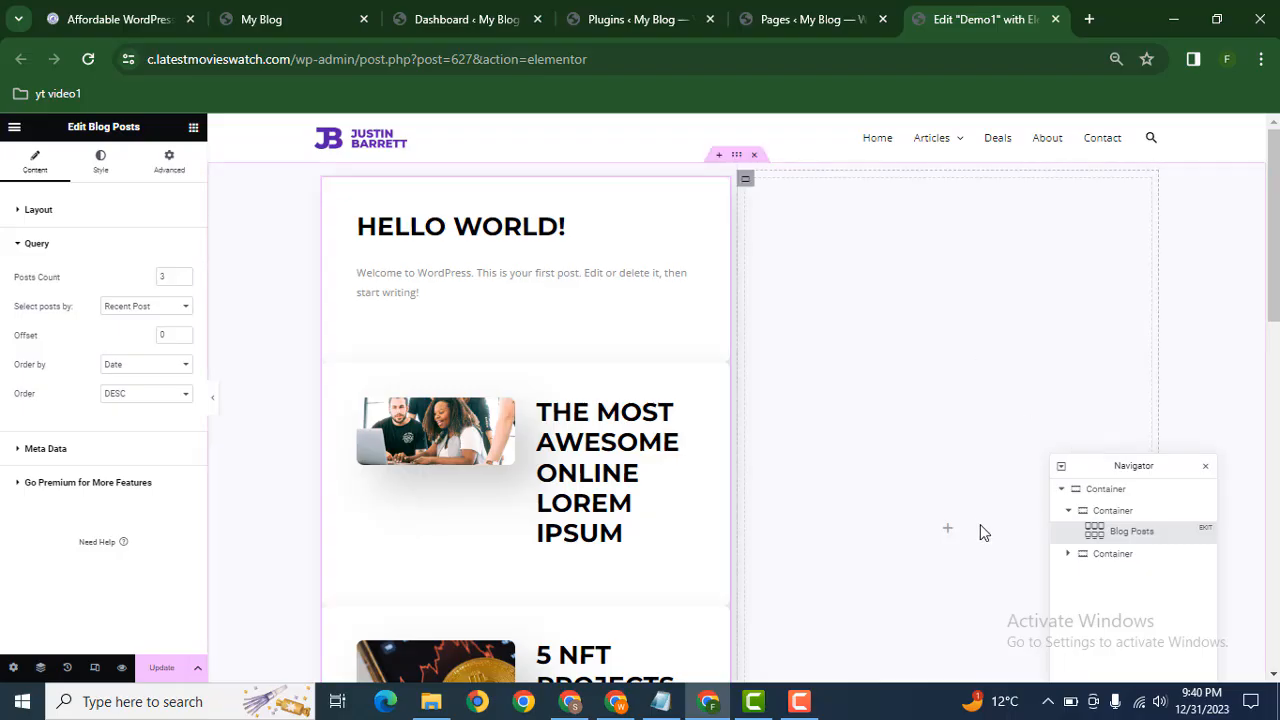
{"action": "left_click", "coordinate": [193, 128]}
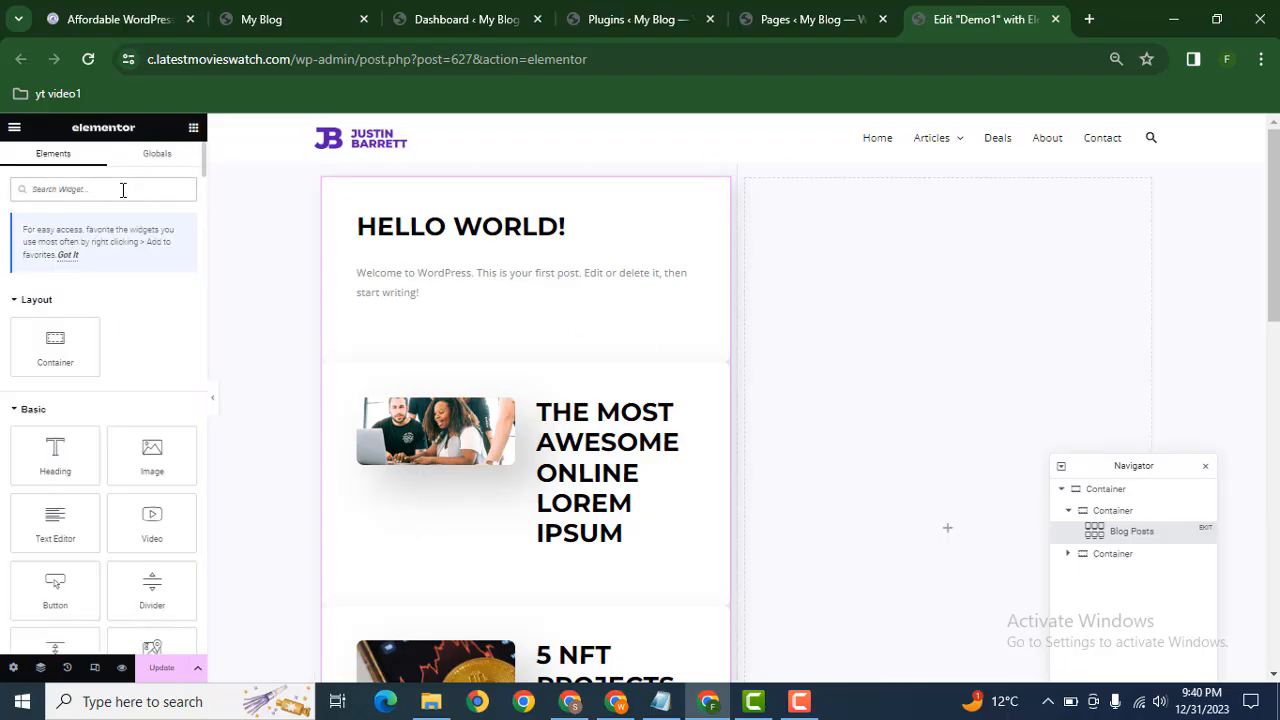
{"action": "type", "text": "posts"}
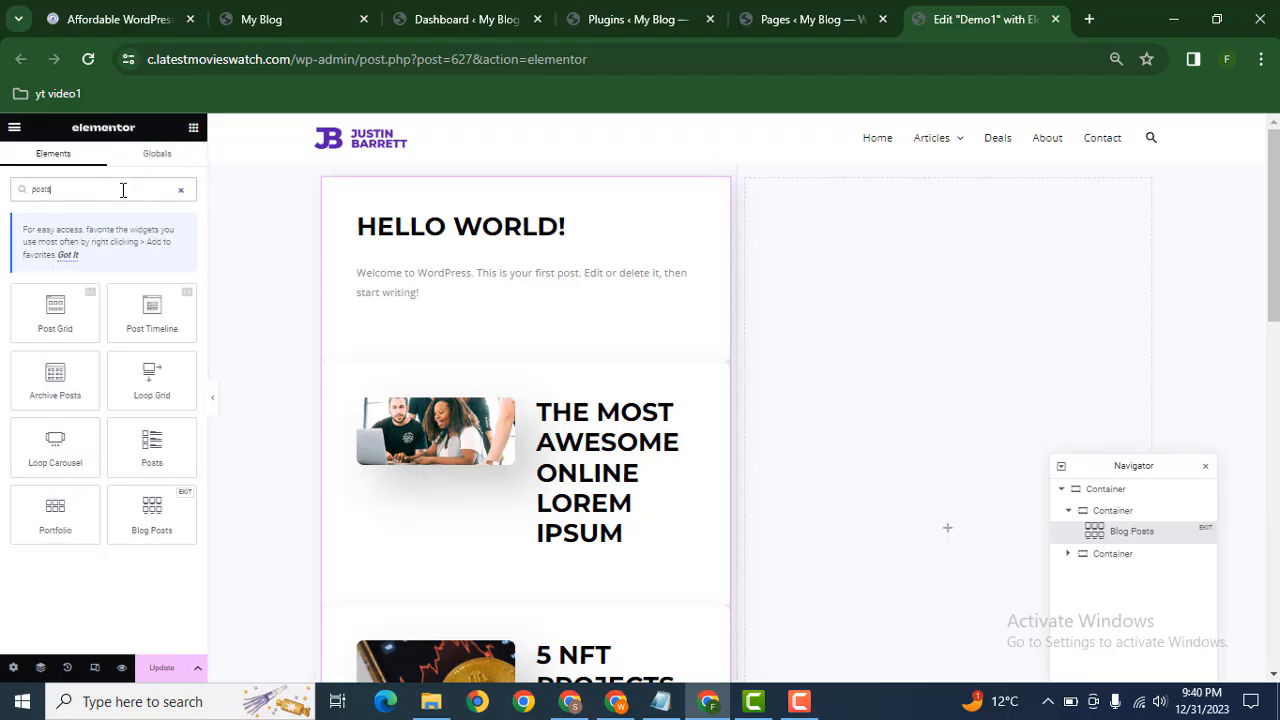
{"action": "left_click_drag", "start_coordinate": [152, 452], "coordinate": [898, 365]}
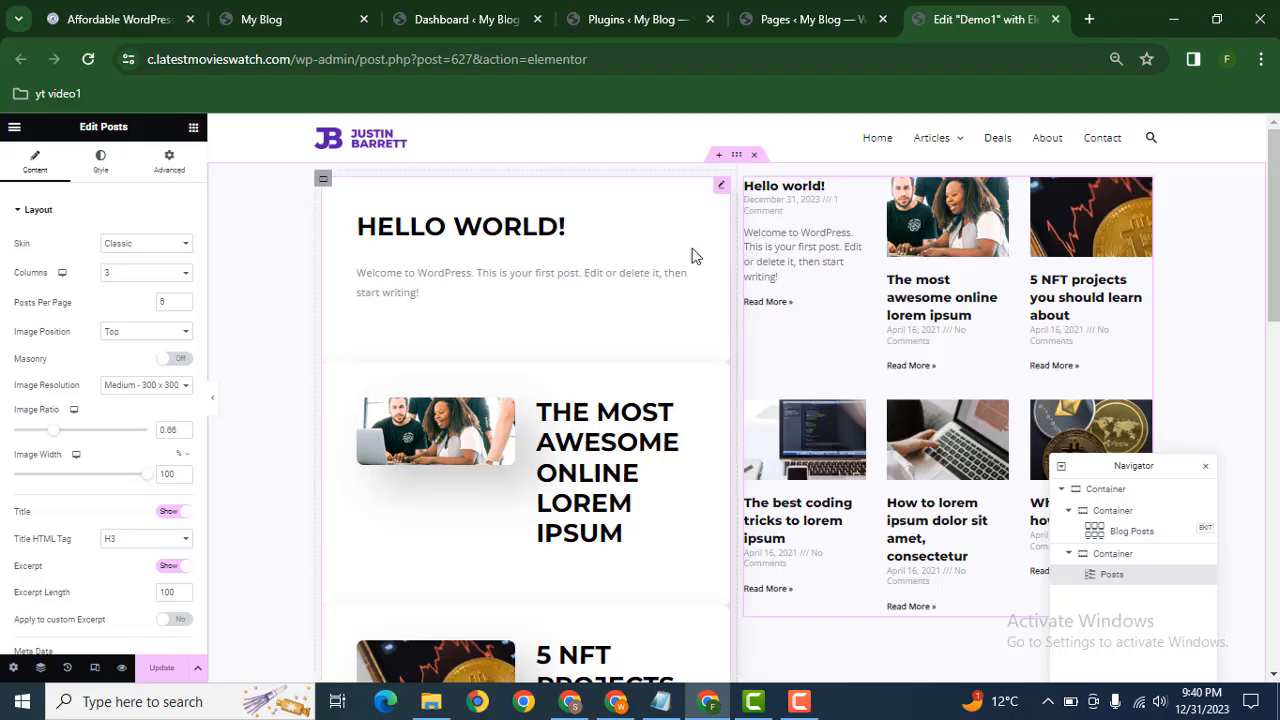
- Set the Posts widget's layout to 2 columns and review the resulting post grid on the page
{"action": "left_click", "coordinate": [153, 273]}
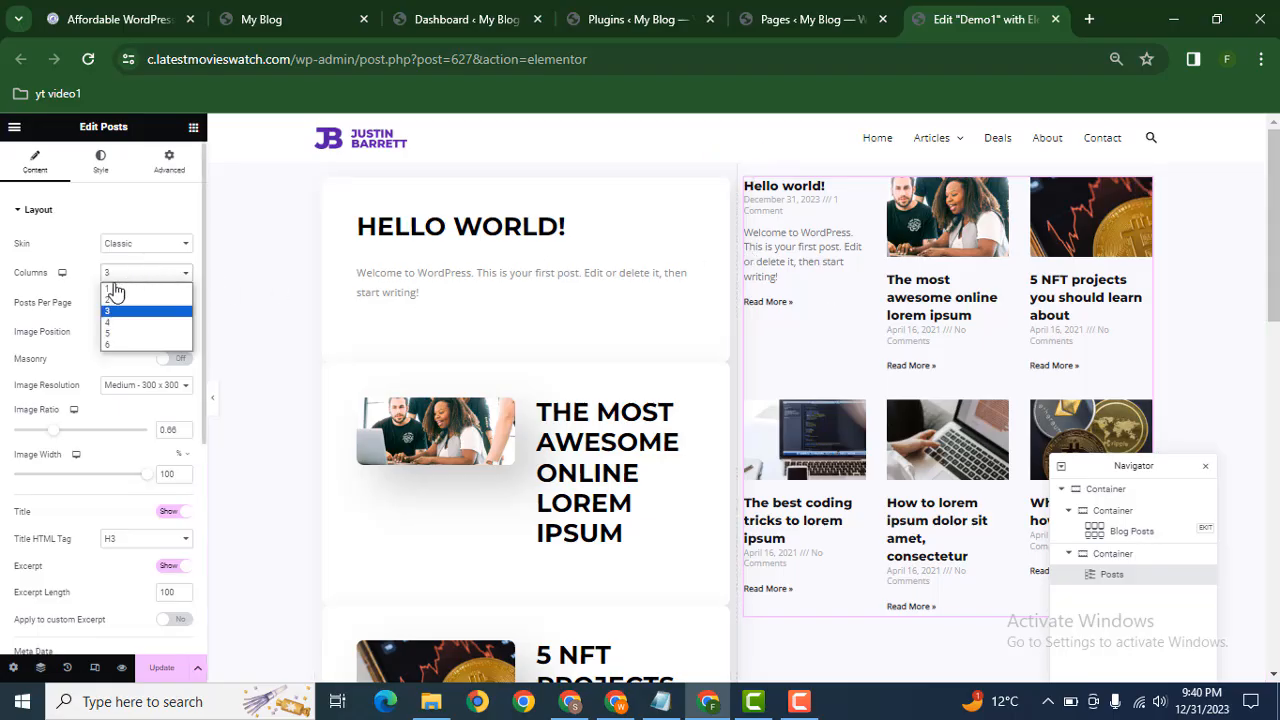
{"action": "left_click", "coordinate": [127, 302]}
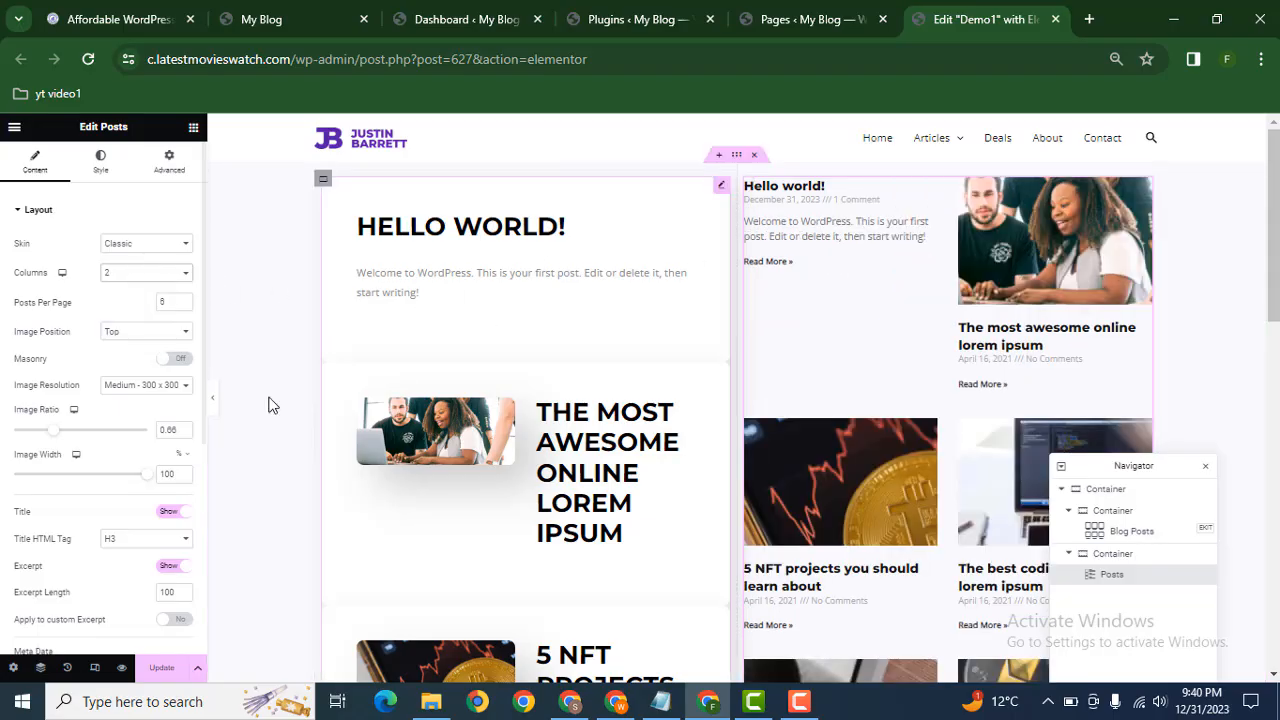
{"action": "scroll", "coordinate": [1123, 231], "scroll_direction": "down", "scroll_amount": 5}
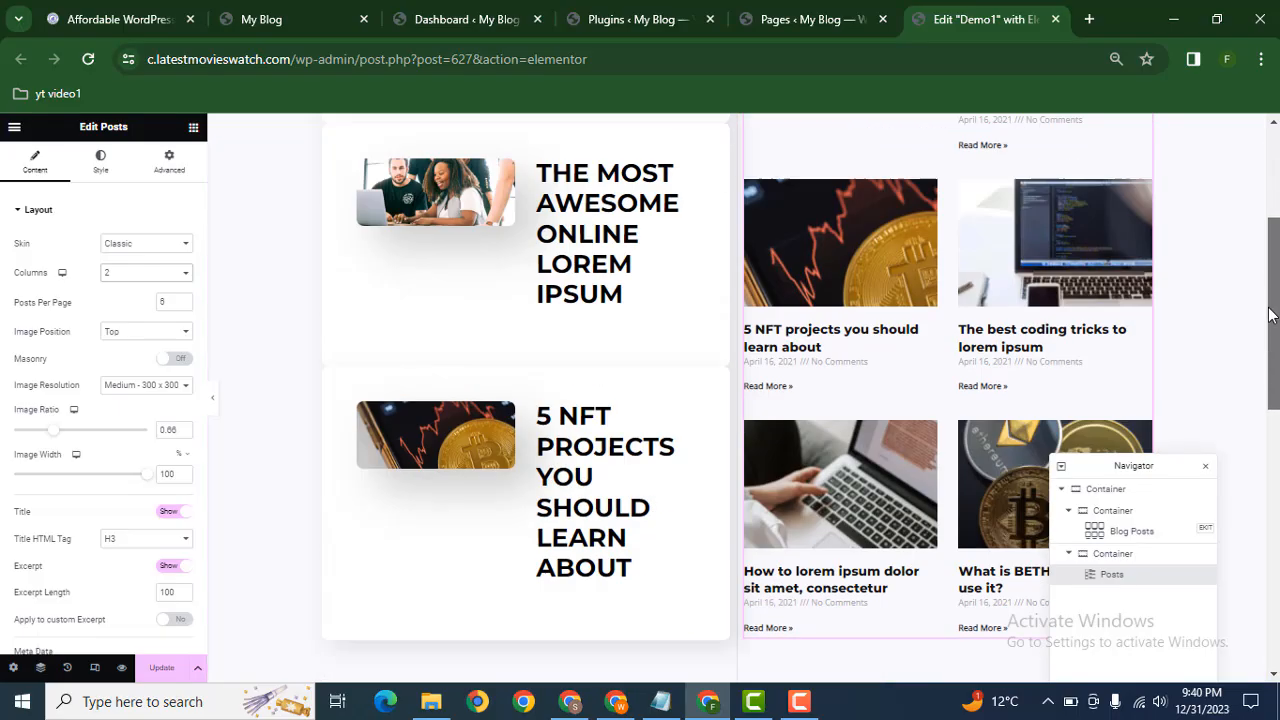
{"action": "scroll", "coordinate": [1123, 231], "scroll_direction": "up", "scroll_amount": 10}
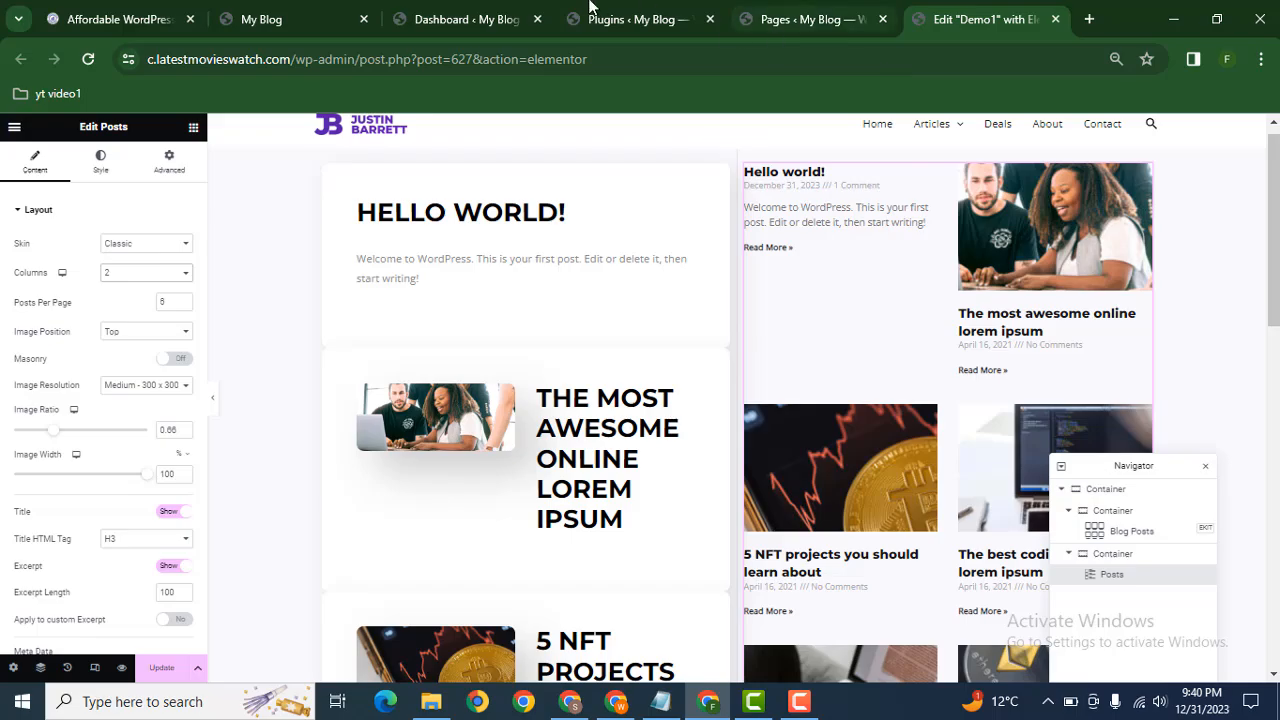
- Open the WordPress Widgets management page in a new tab
{"action": "left_click", "coordinate": [625, 20]}
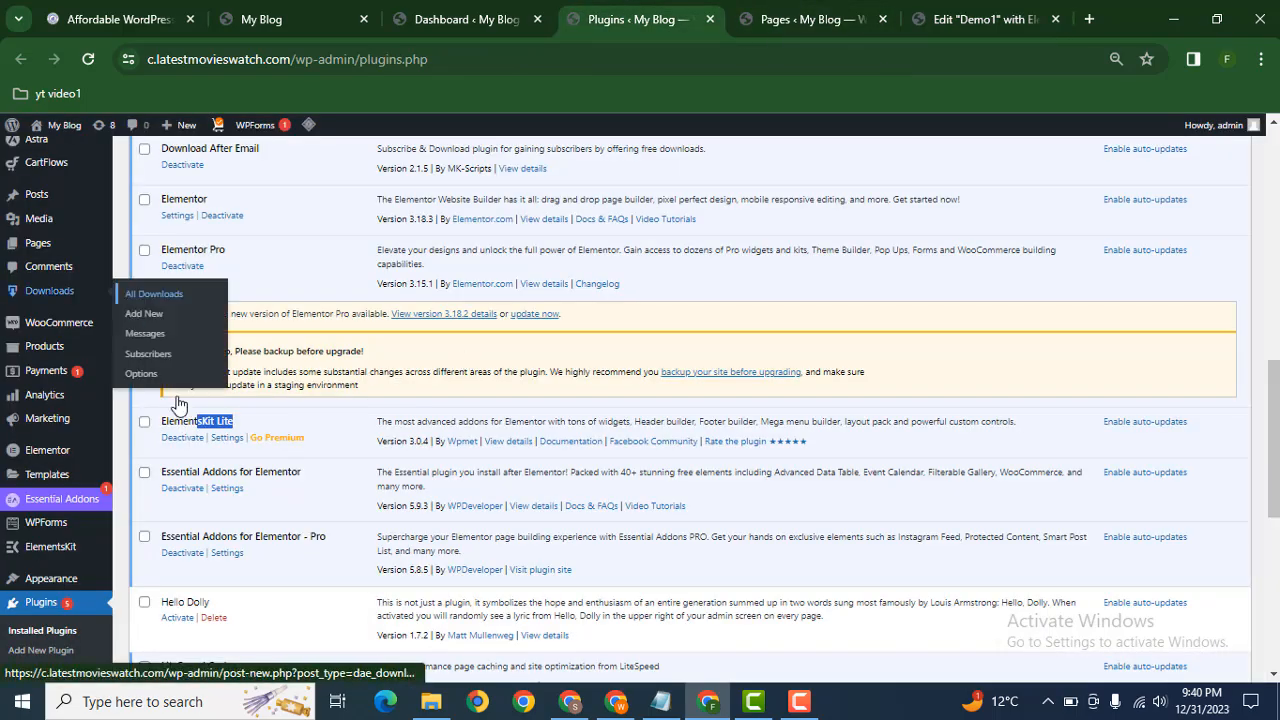
{"action": "mouse_move", "coordinate": [48, 582]}
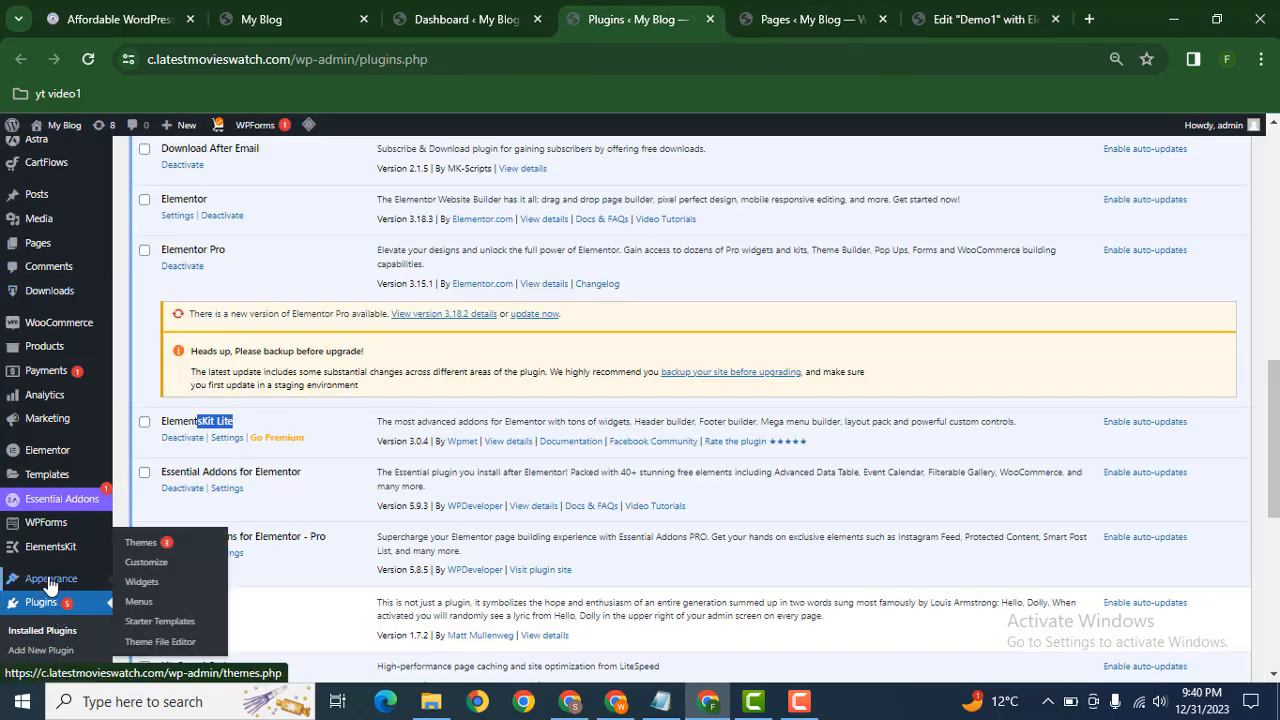
{"action": "middle_click", "coordinate": [141, 584]}
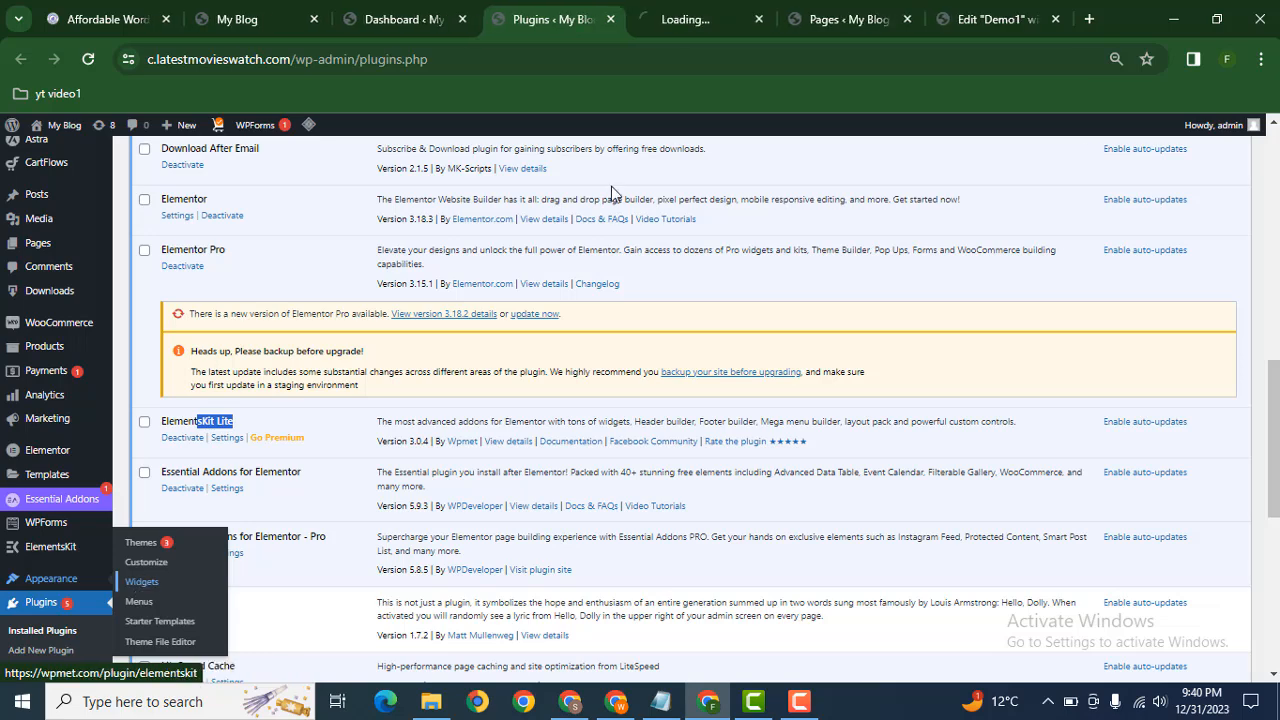
{"action": "left_click", "coordinate": [694, 14]}
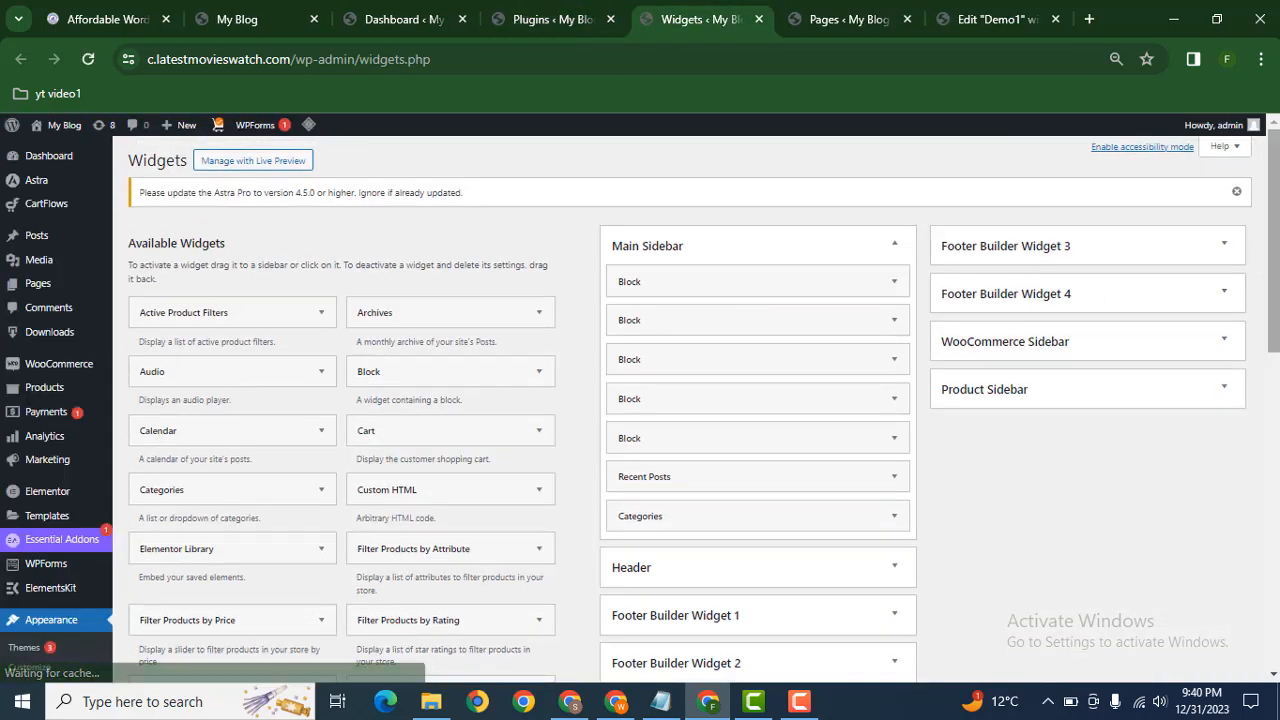
- Look through the available widgets and delete the first Block widget from the Main Sidebar
{"action": "left_click_drag", "start_coordinate": [1272, 246], "coordinate": [1272, 457]}
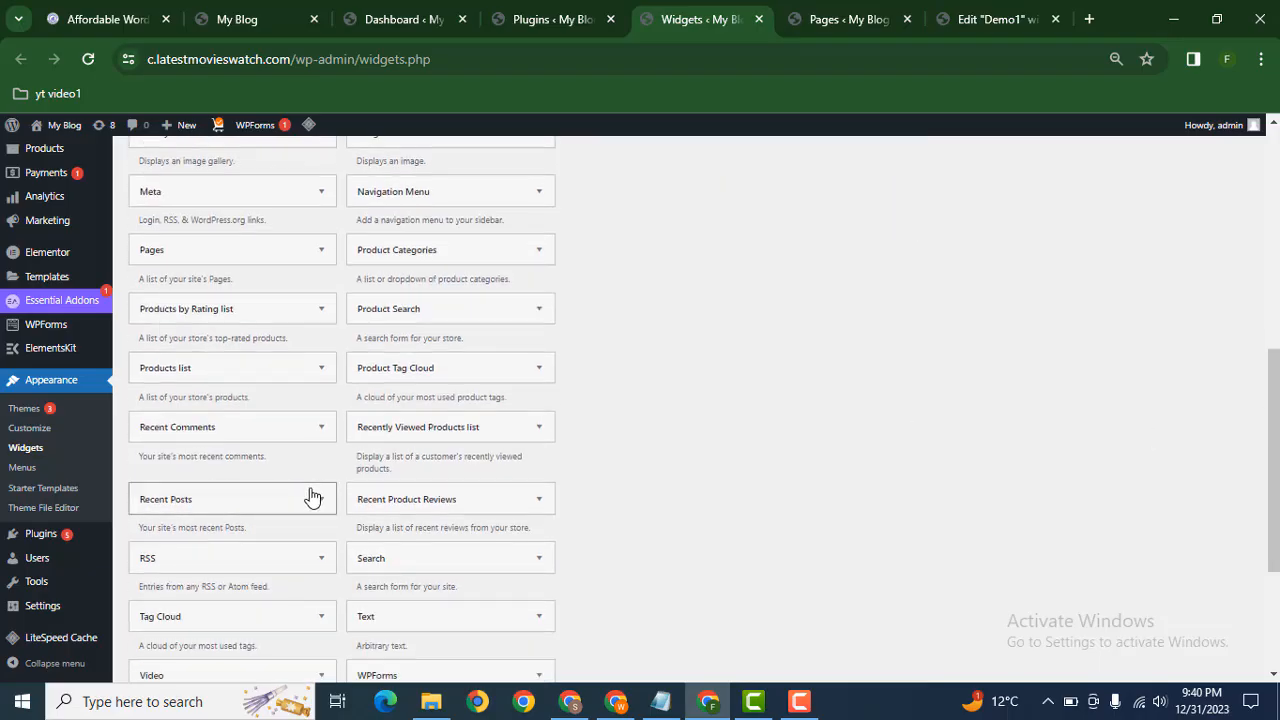
{"action": "left_click_drag", "start_coordinate": [1272, 460], "coordinate": [1272, 240]}
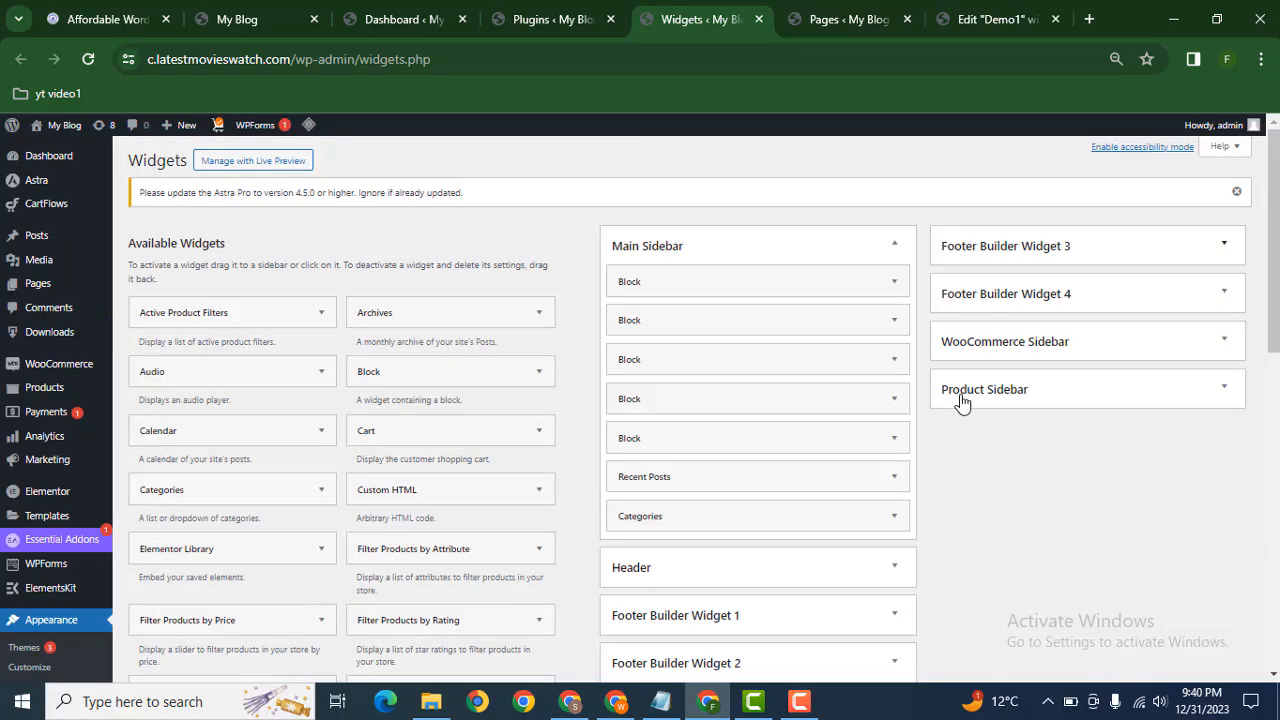
{"action": "left_click", "coordinate": [895, 283]}
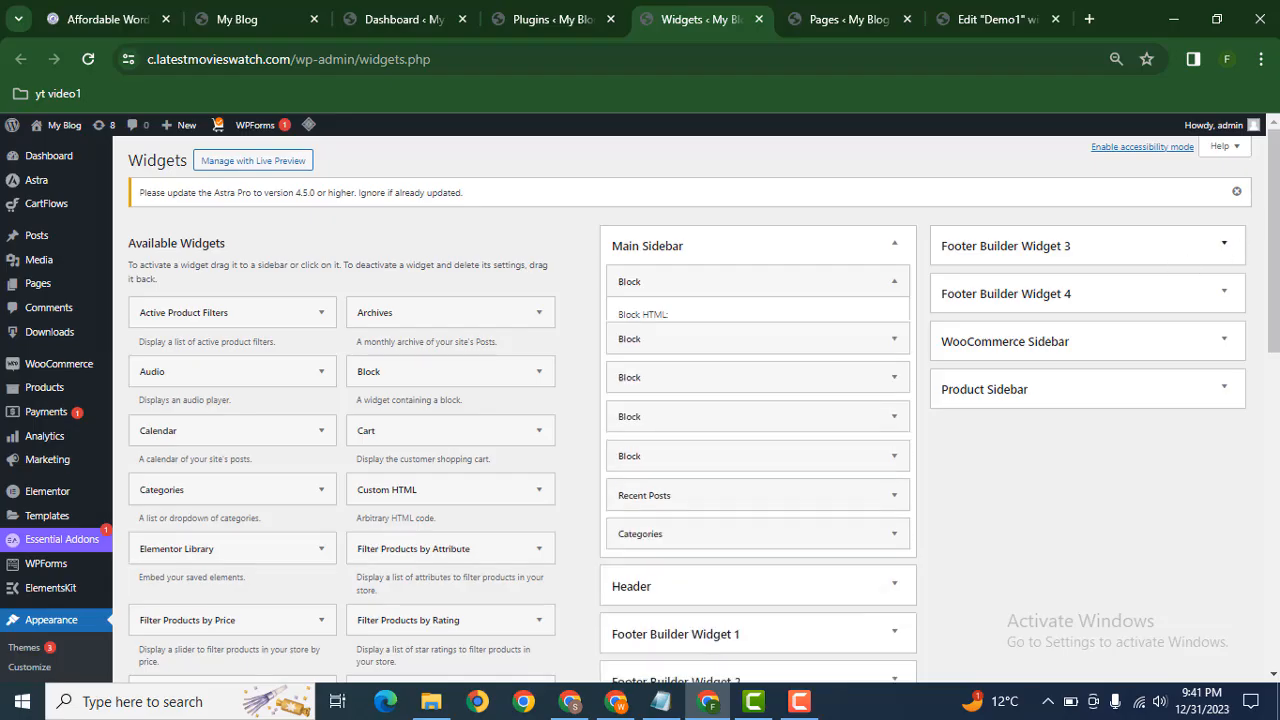
- Add the Recent Posts widget to the Main Sidebar
{"action": "left_click_drag", "start_coordinate": [1272, 285], "coordinate": [1260, 448]}
{"action": "scroll", "coordinate": [662, 404], "scroll_direction": "down", "scroll_amount": 3}
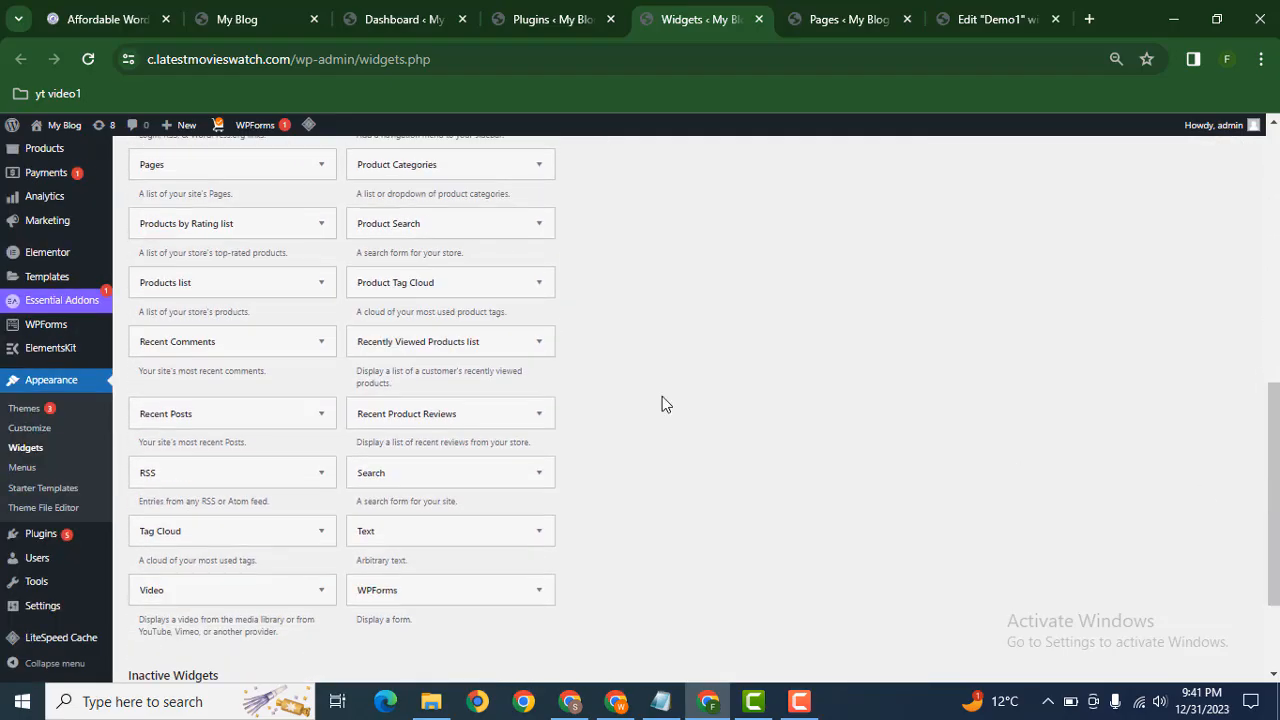
{"action": "left_click", "coordinate": [313, 412]}
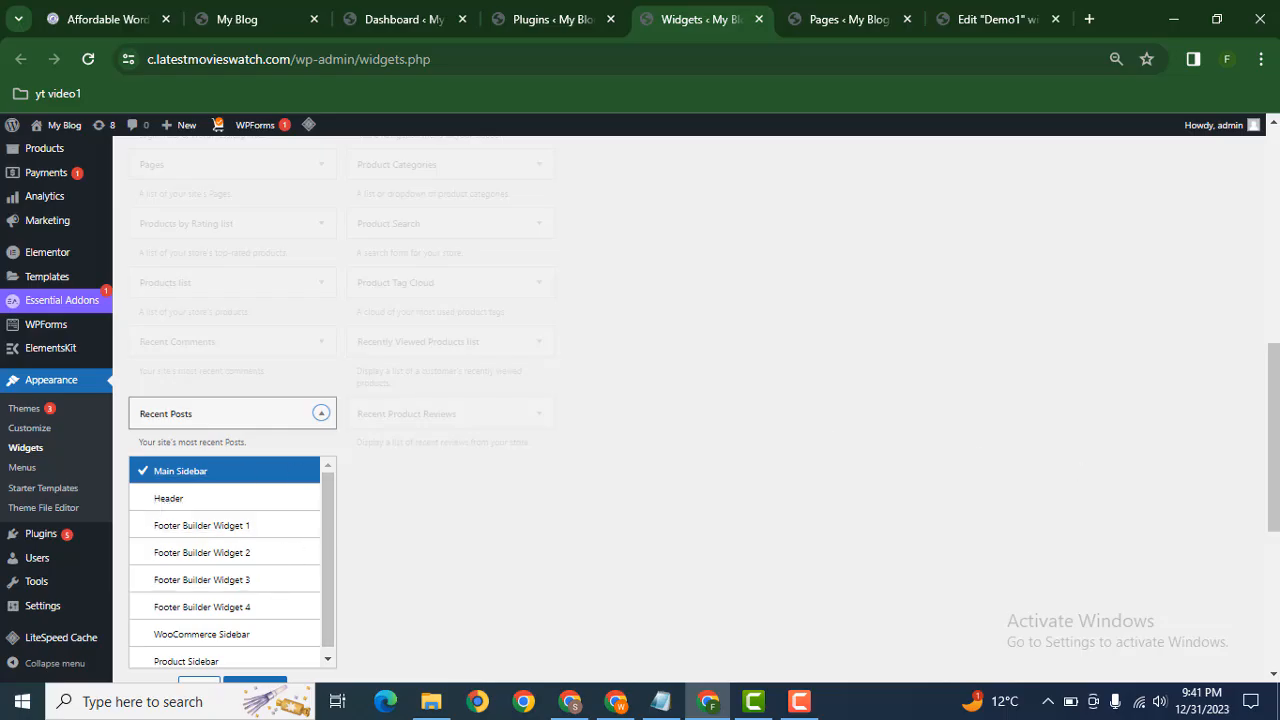
{"action": "left_click", "coordinate": [257, 556]}
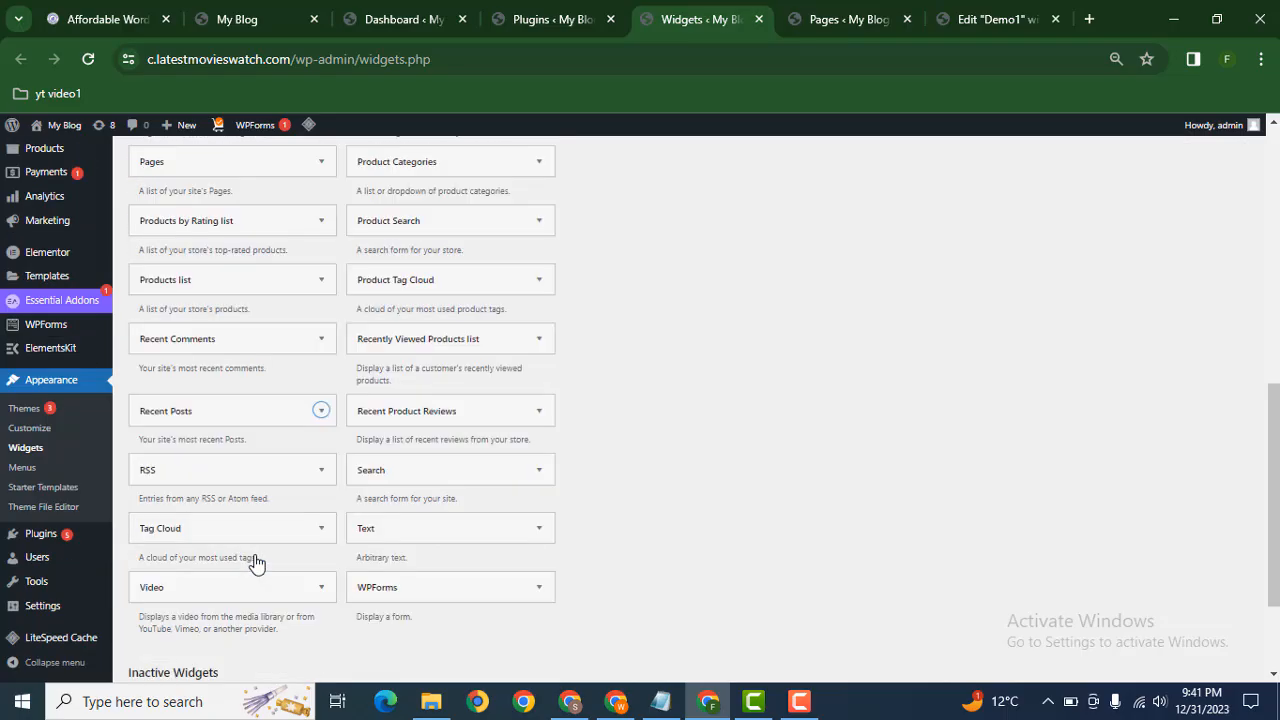
{"action": "left_click_drag", "start_coordinate": [1273, 415], "coordinate": [1250, 200]}
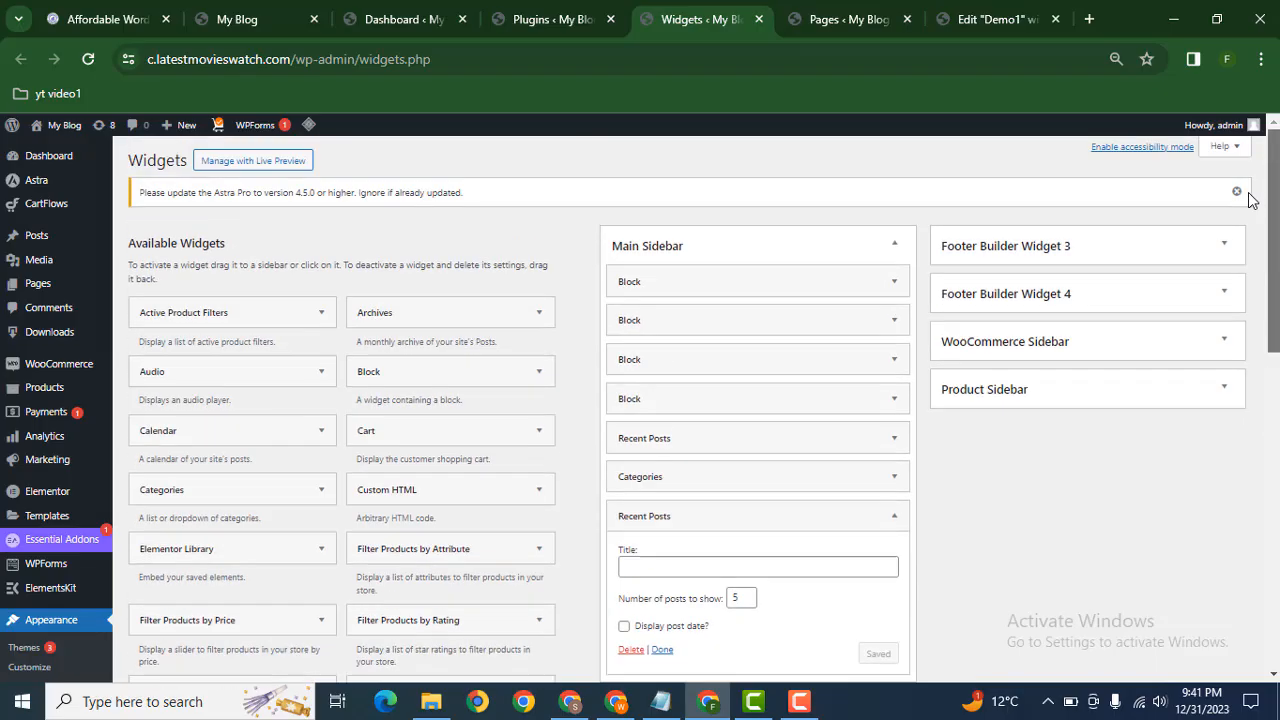
- Title the newly added Recent Posts widget "Recent posts" and collapse its settings
{"action": "scroll", "coordinate": [1250, 210], "scroll_direction": "down", "scroll_amount": 1}
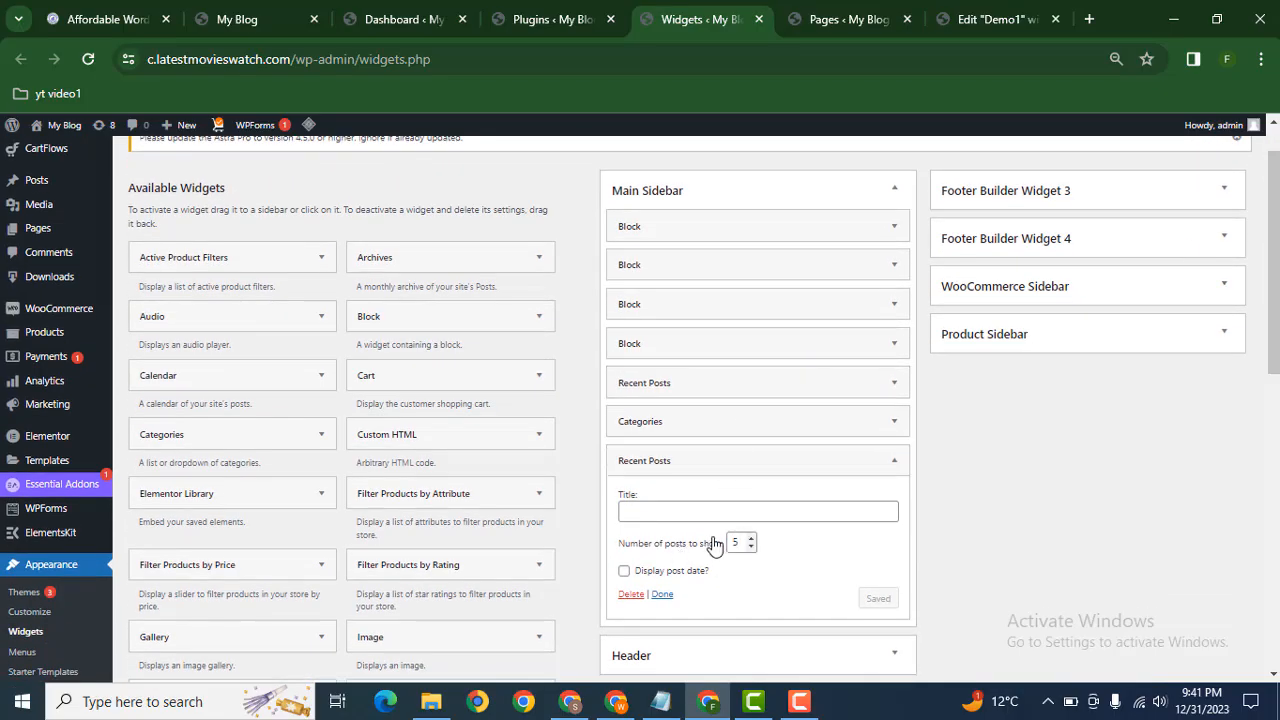
{"action": "left_click", "coordinate": [660, 508]}
{"action": "key", "text": "Caps_Lock"}
{"action": "type", "text": "Recent"}
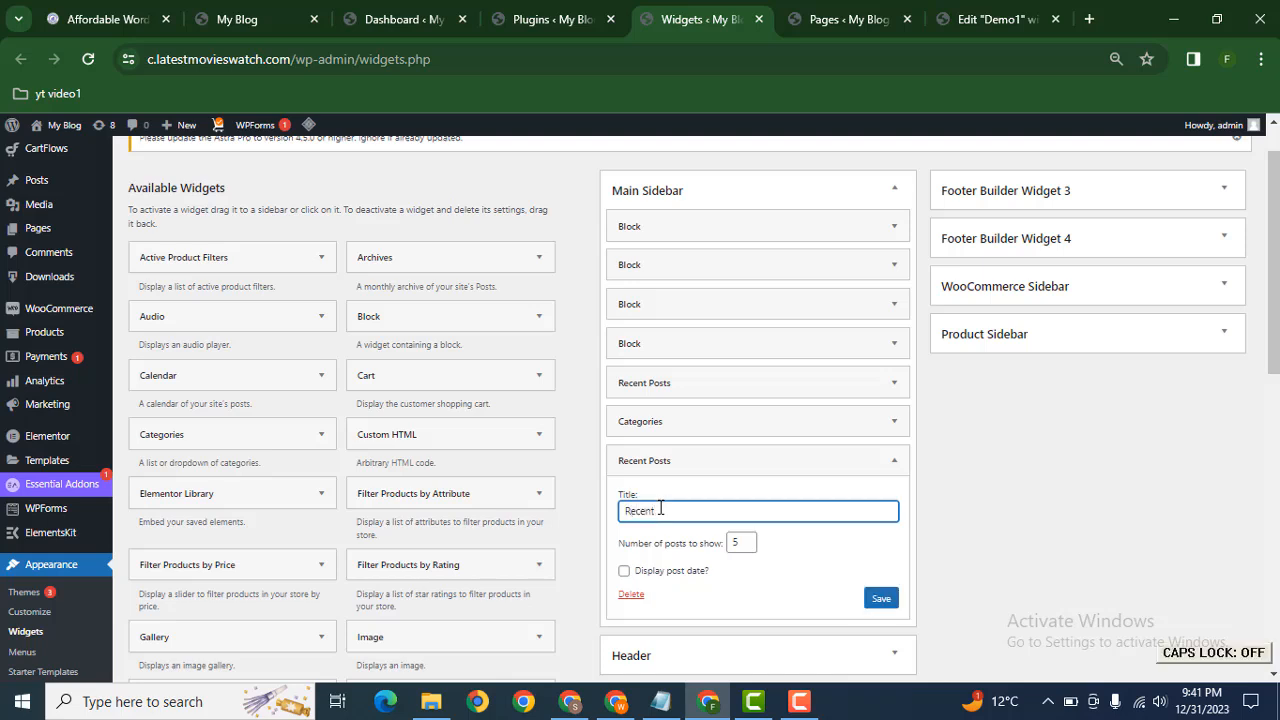
{"action": "type", "text": " posts"}
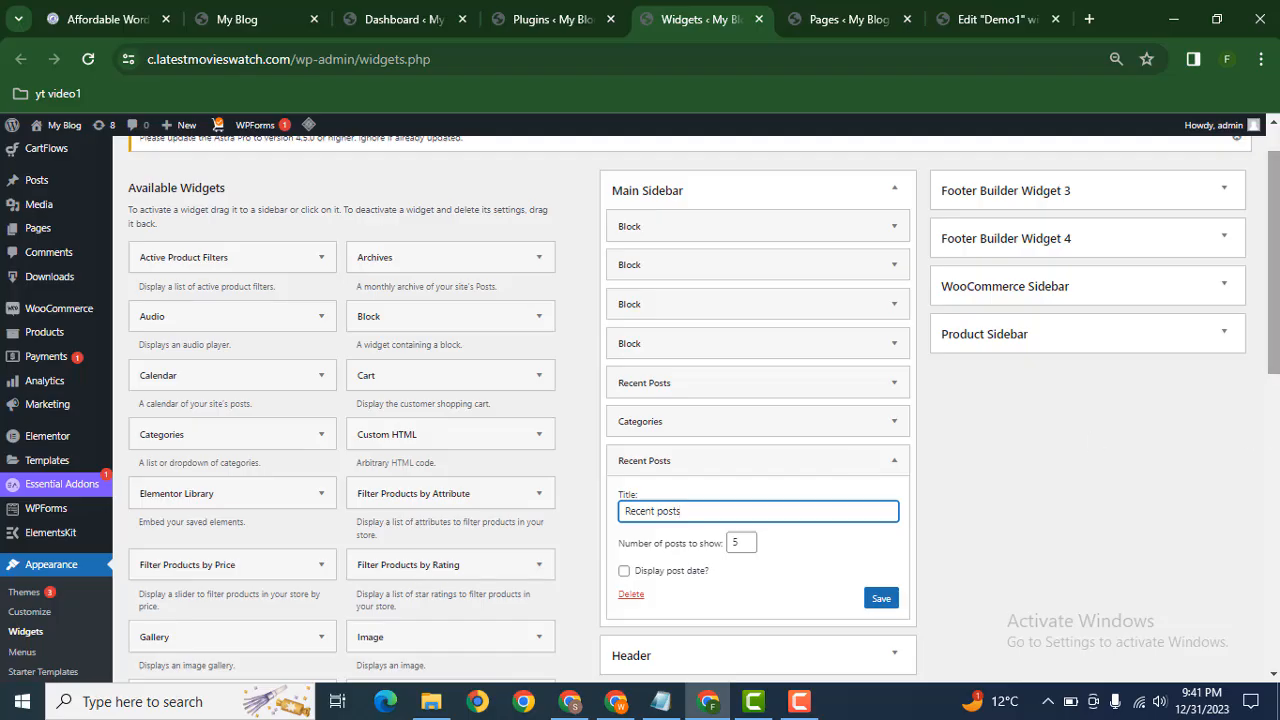
{"action": "scroll", "coordinate": [1258, 232], "scroll_direction": "down", "scroll_amount": 1}
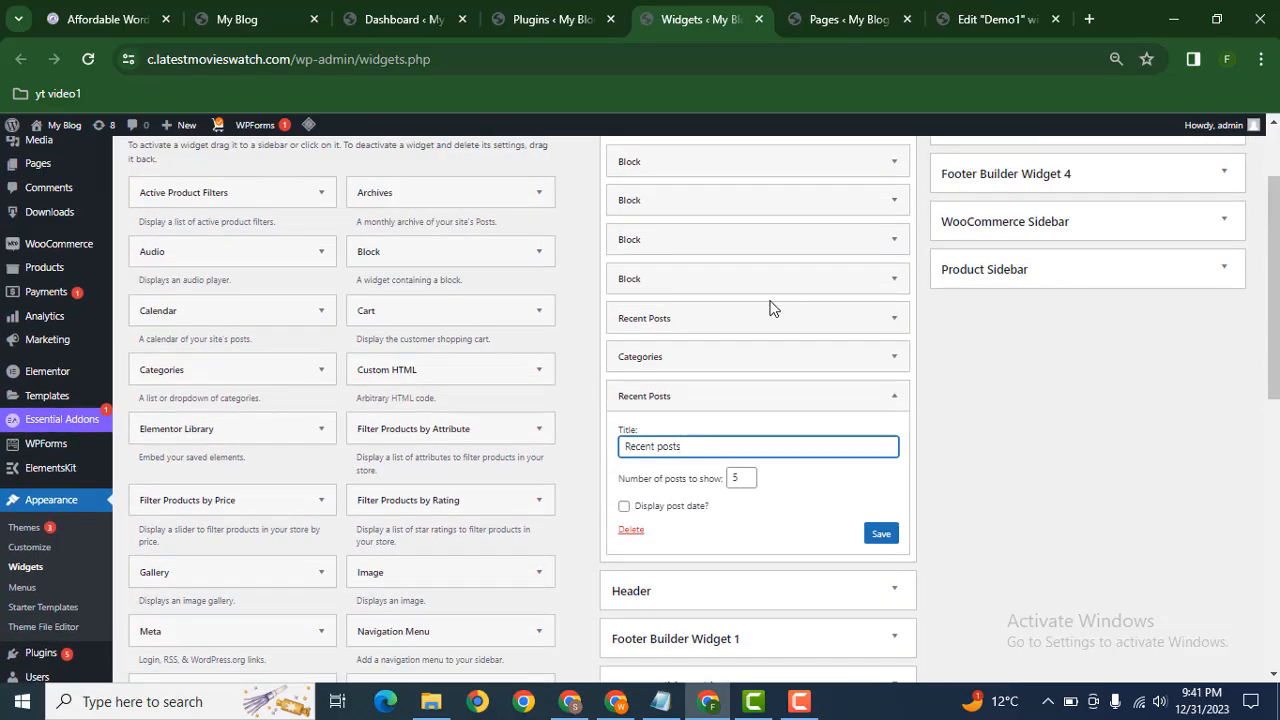
{"action": "left_click", "coordinate": [891, 399]}
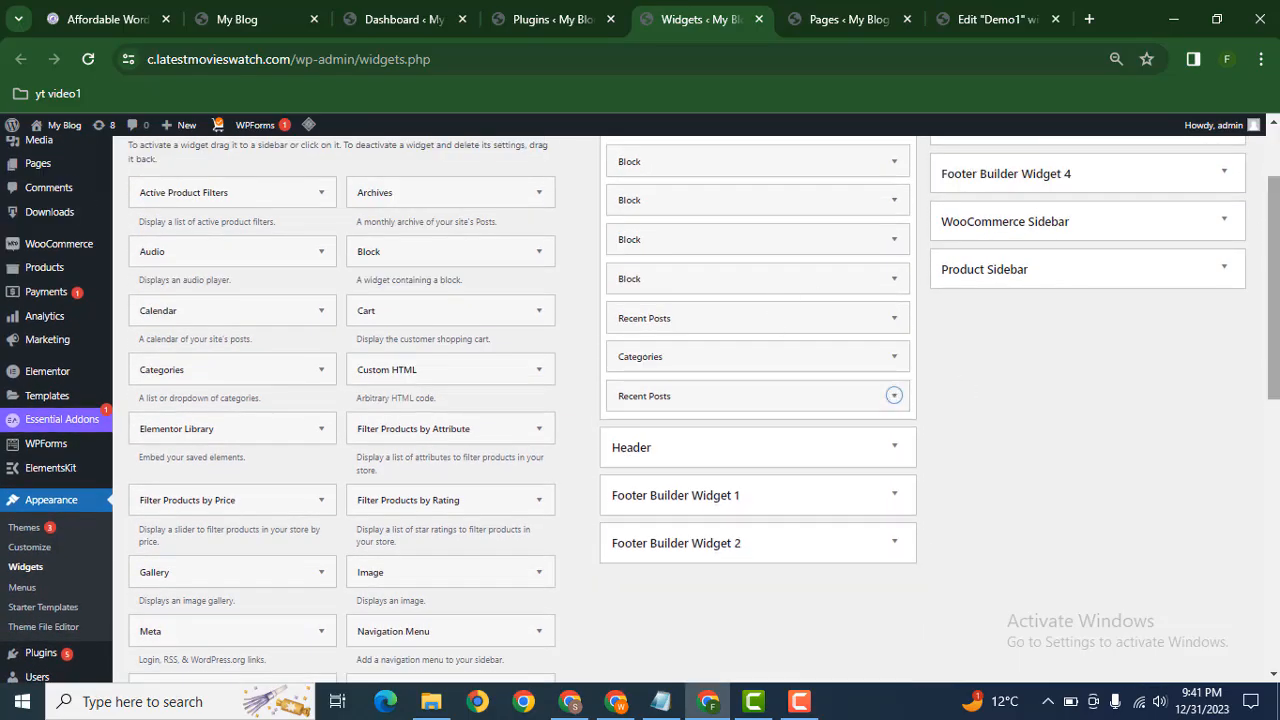
- Move the newly added Recent Posts widget to the top of the Main Sidebar and save its settings
{"action": "scroll", "coordinate": [889, 400], "scroll_direction": "up", "scroll_amount": 1}
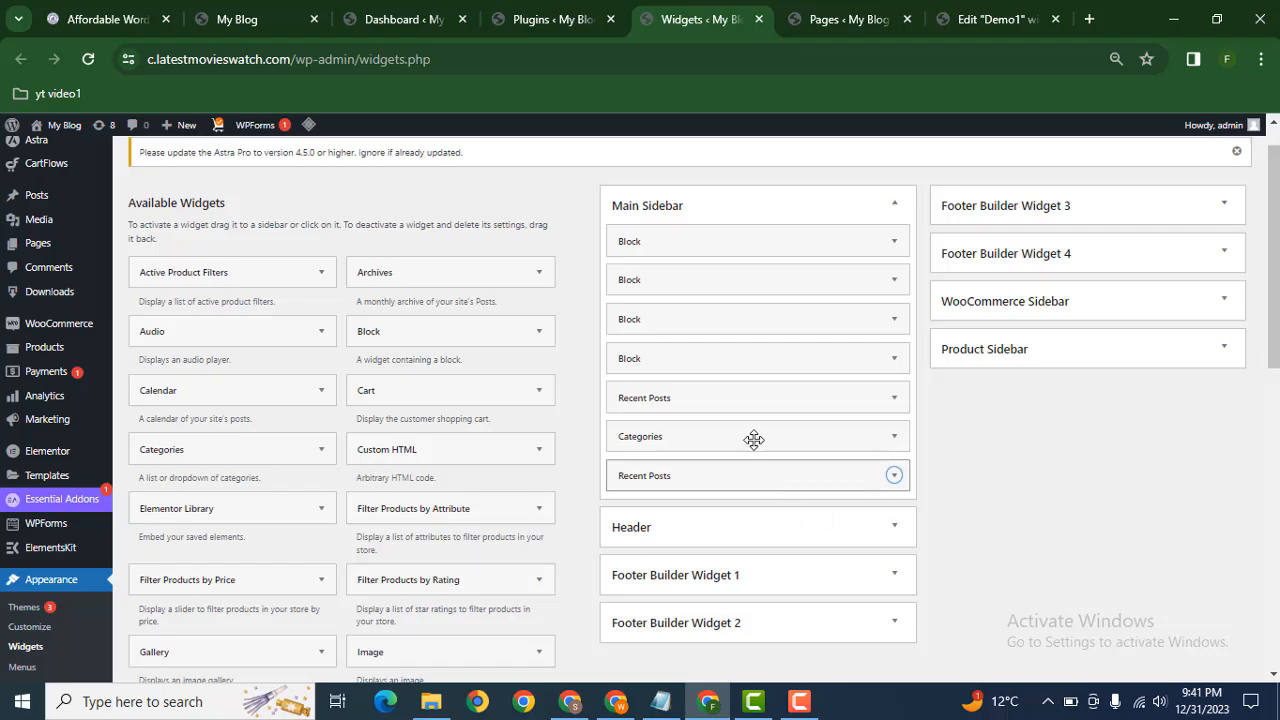
{"action": "left_click_drag", "start_coordinate": [754, 475], "coordinate": [766, 240]}
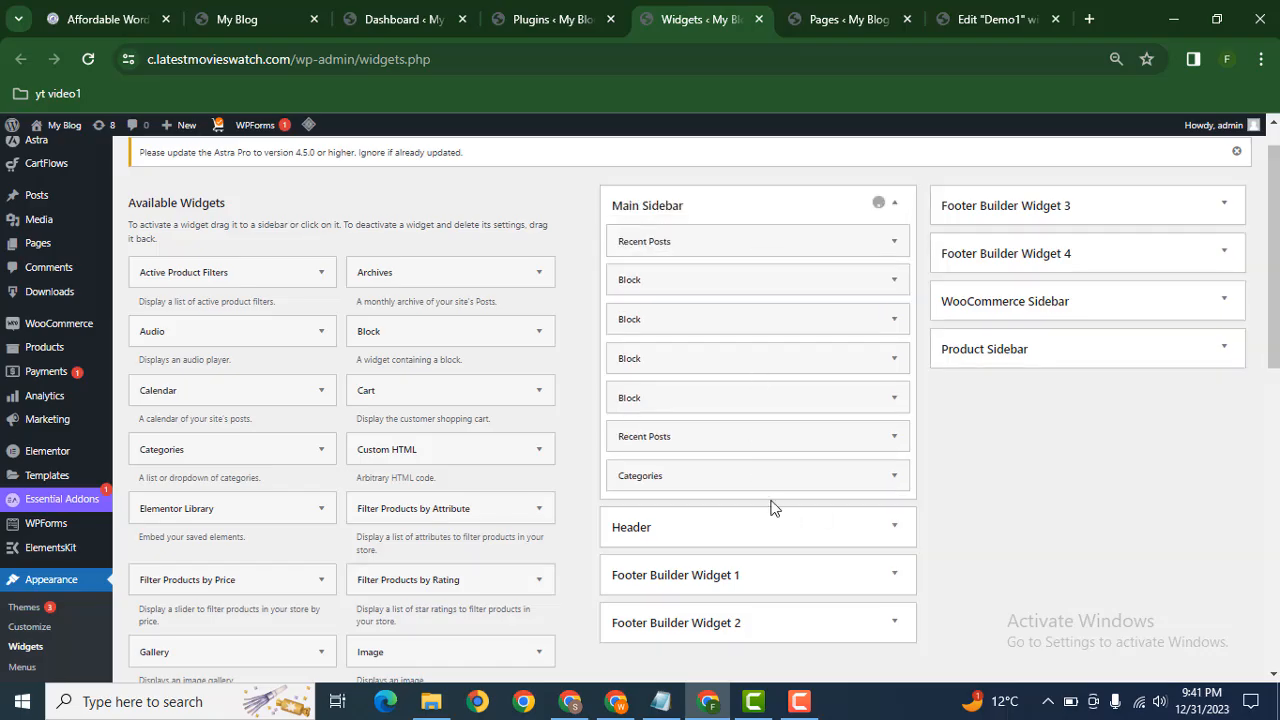
{"action": "left_click", "coordinate": [894, 245]}
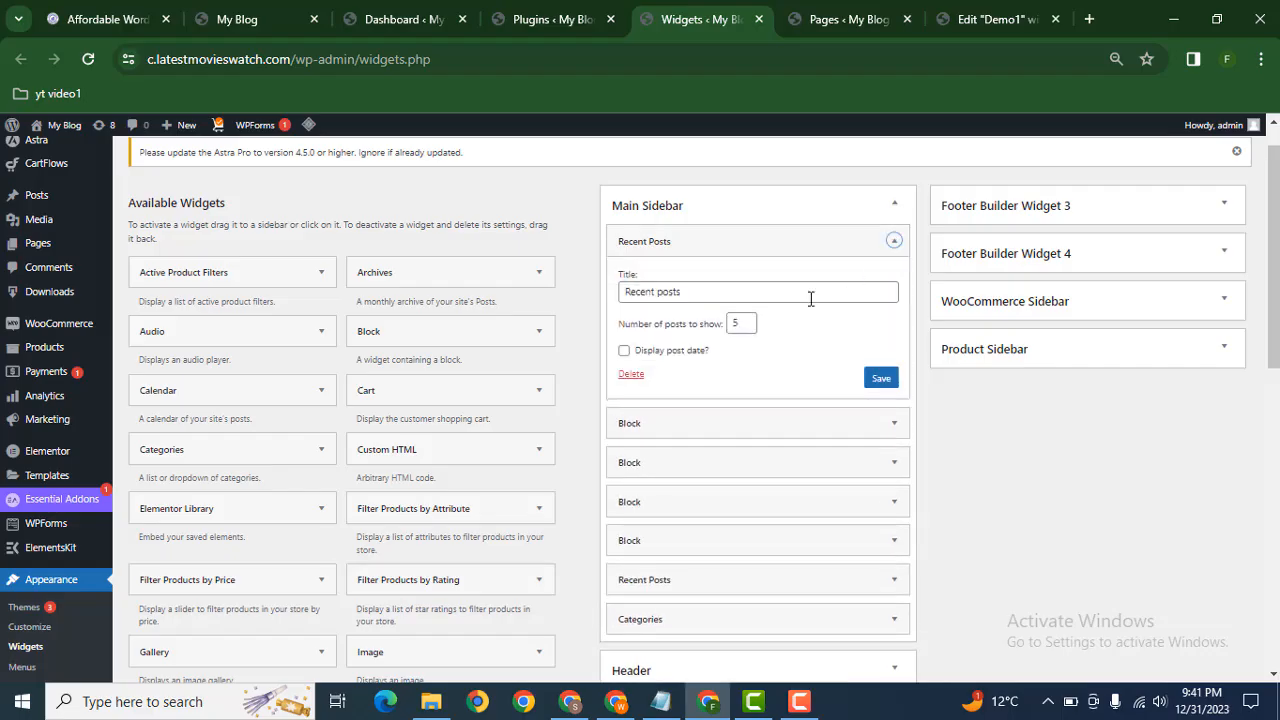
{"action": "left_click", "coordinate": [880, 380]}
{"action": "left_click", "coordinate": [663, 374]}
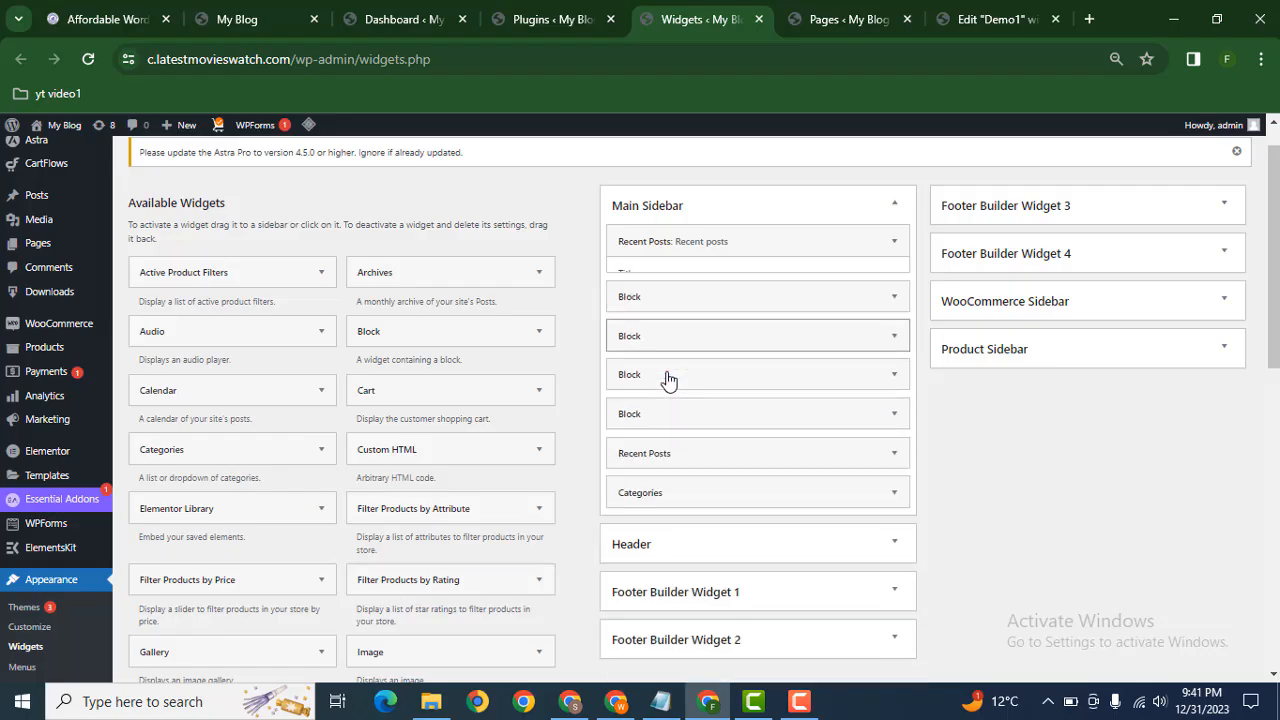
- Reload the Demo1 page in the Elementor editor and add a container with a narrow first and wide second column below the post widgets
{"action": "left_click", "coordinate": [992, 19]}
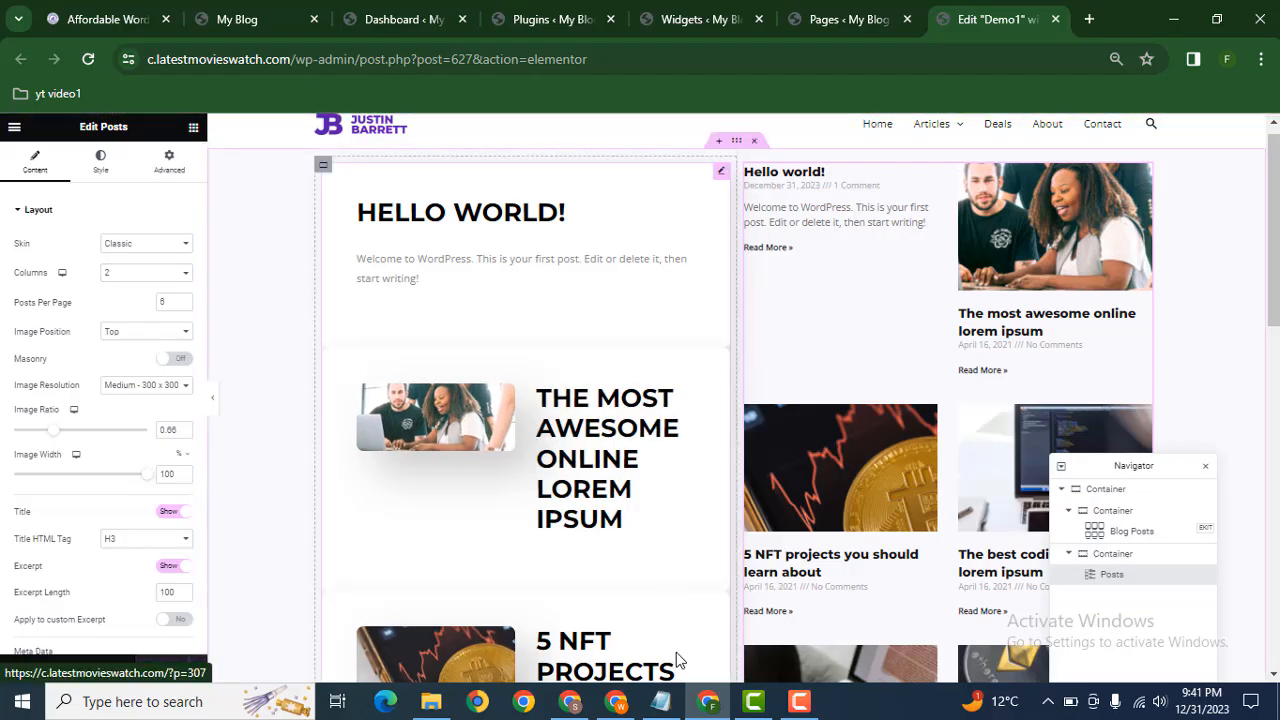
{"action": "key", "text": "F5"}
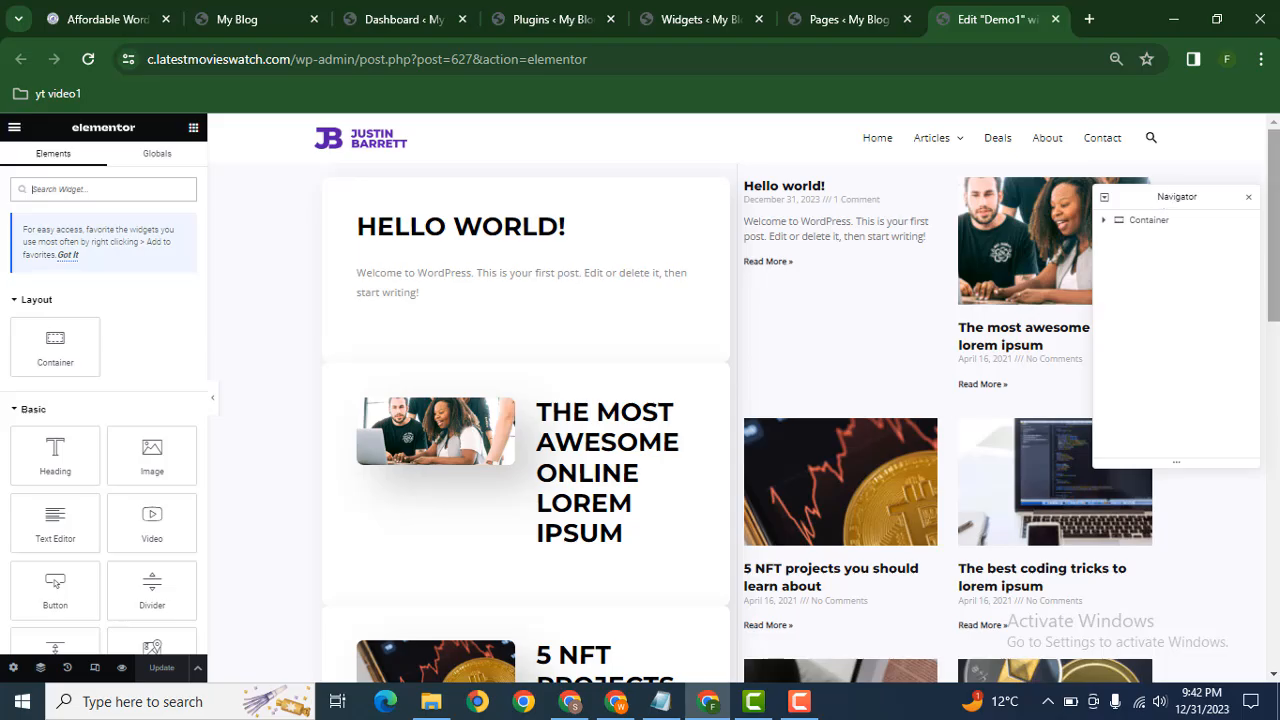
{"action": "scroll", "coordinate": [719, 410], "scroll_direction": "down", "scroll_amount": 5}
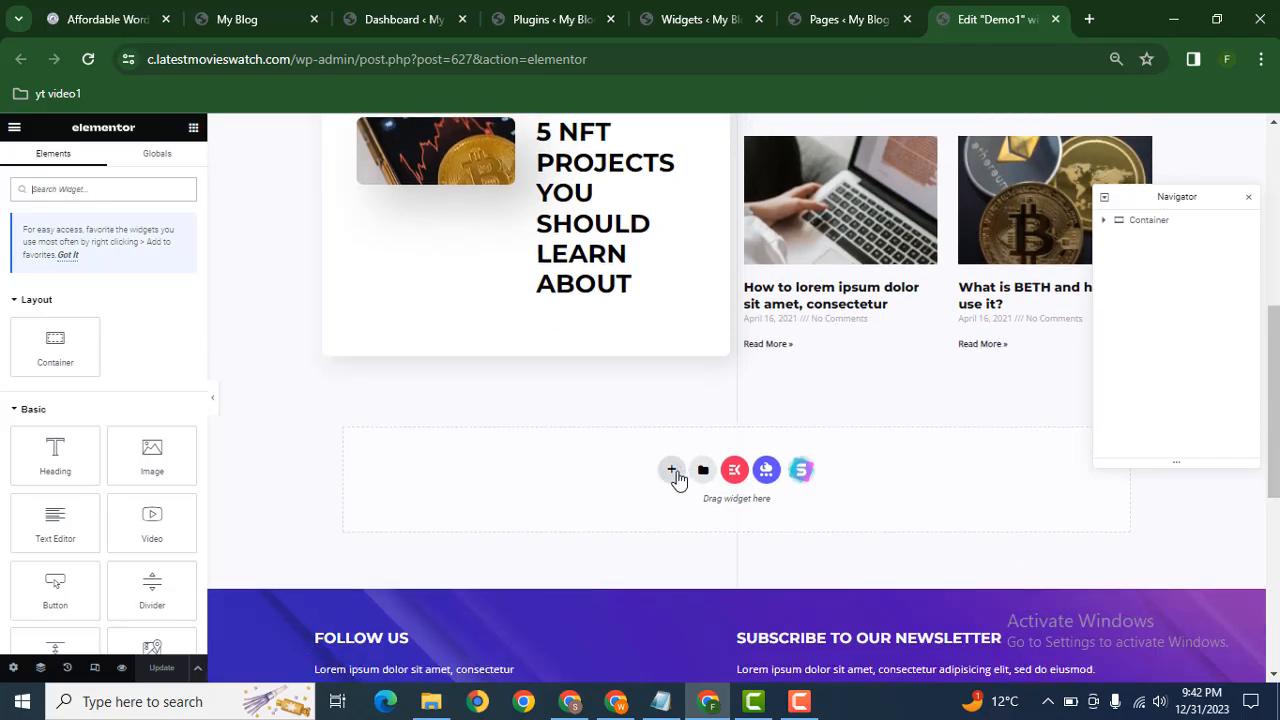
{"action": "left_click", "coordinate": [672, 470]}
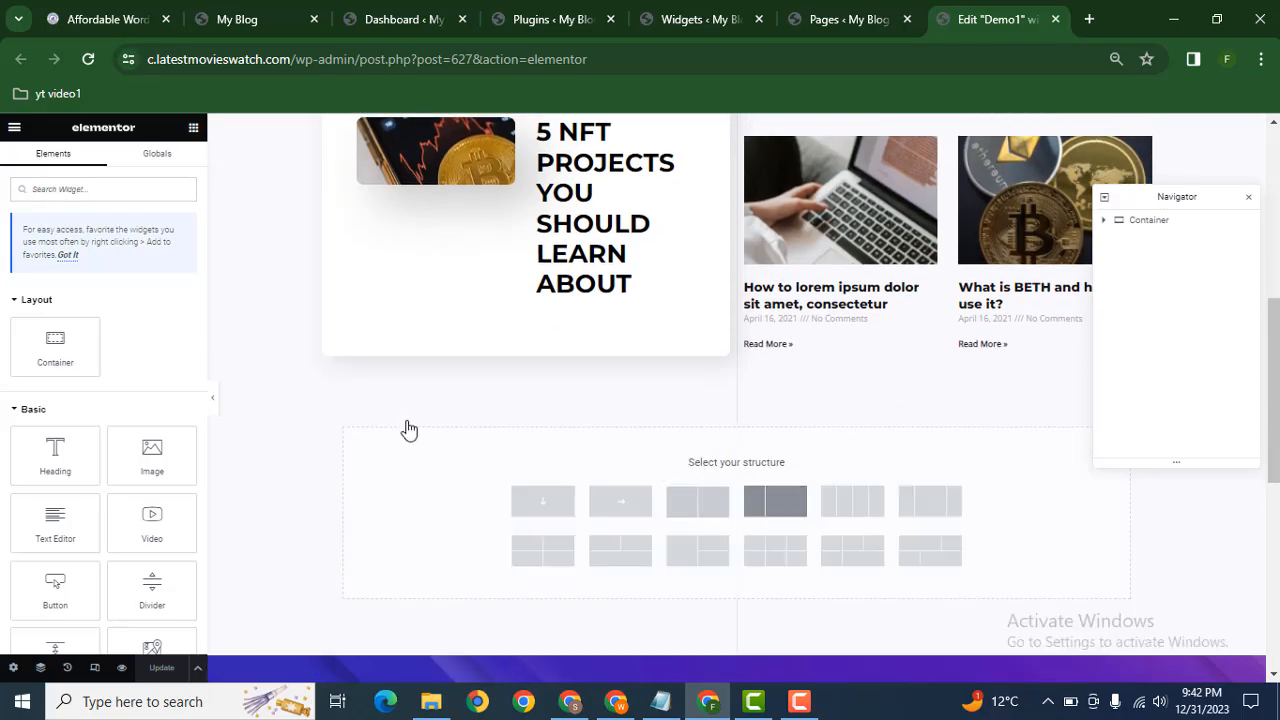
{"action": "left_click", "coordinate": [775, 501]}
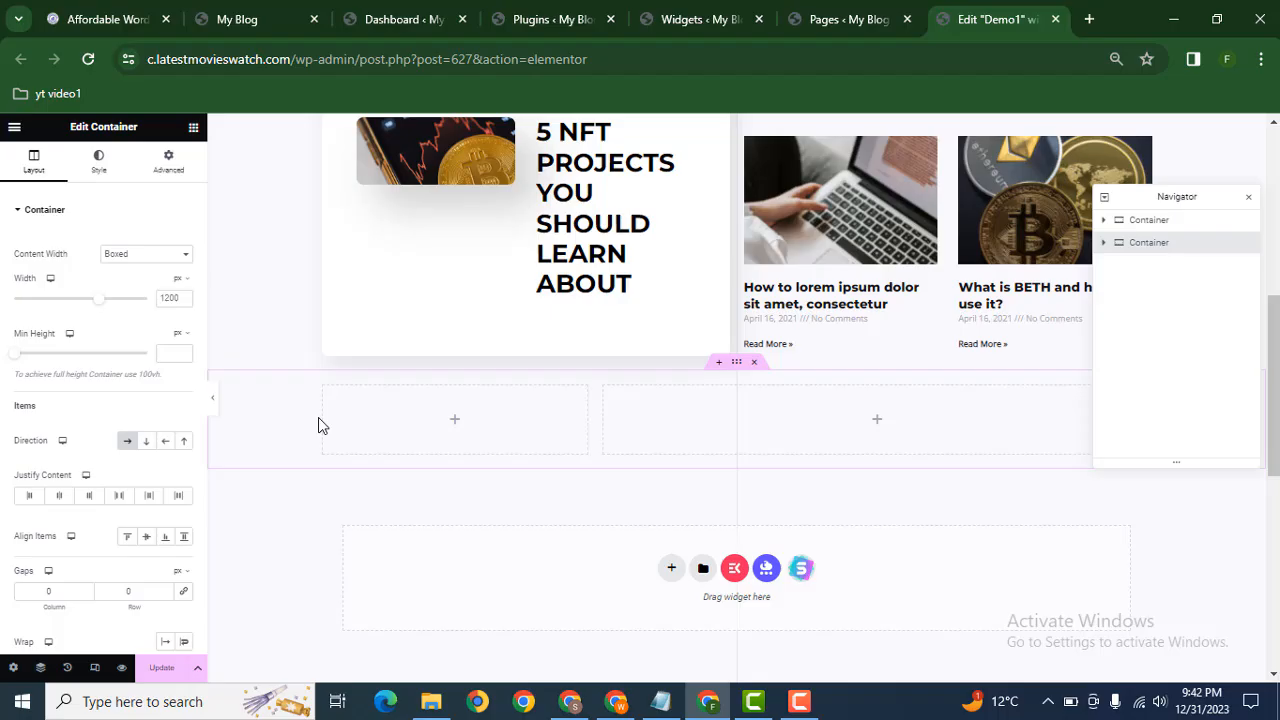
- Search the widgets for "side" and add the Sidebar widget to the new container's narrow first column
{"action": "left_click", "coordinate": [454, 421]}
{"action": "left_click", "coordinate": [59, 190]}
{"action": "type", "text": "sid"}
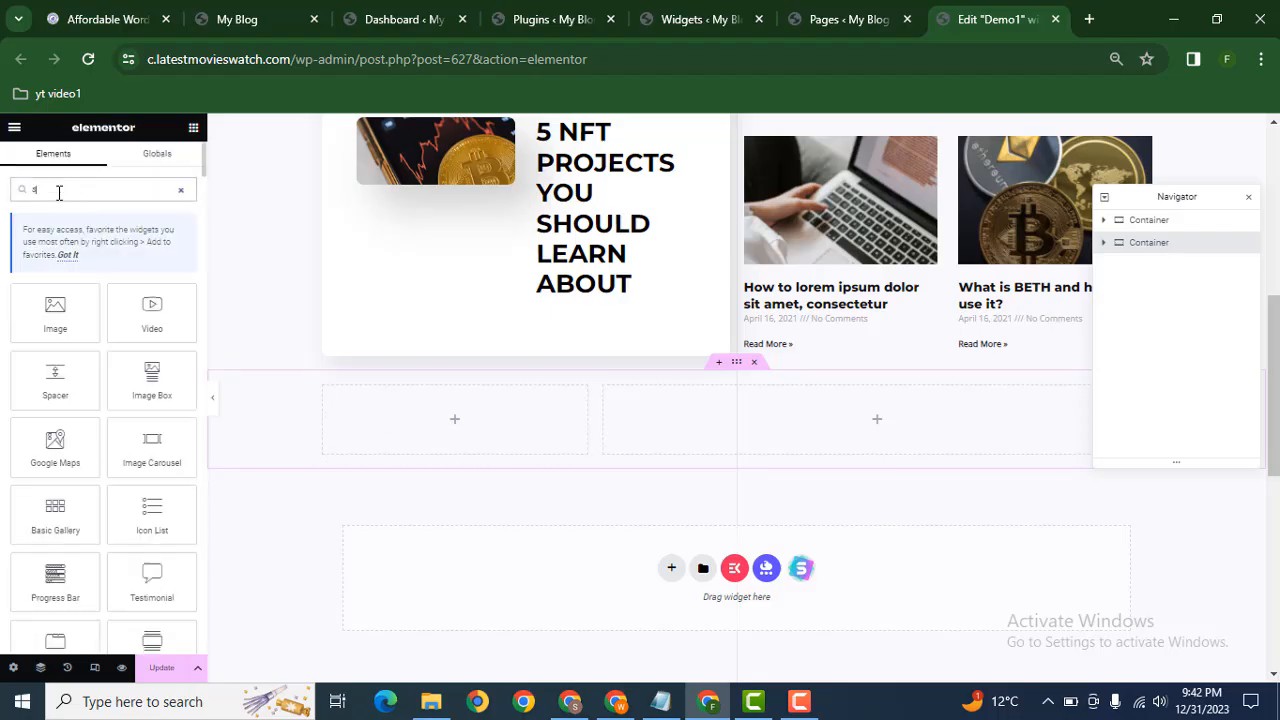
{"action": "key", "text": "BackSpace"}
{"action": "key", "text": "BackSpace"}
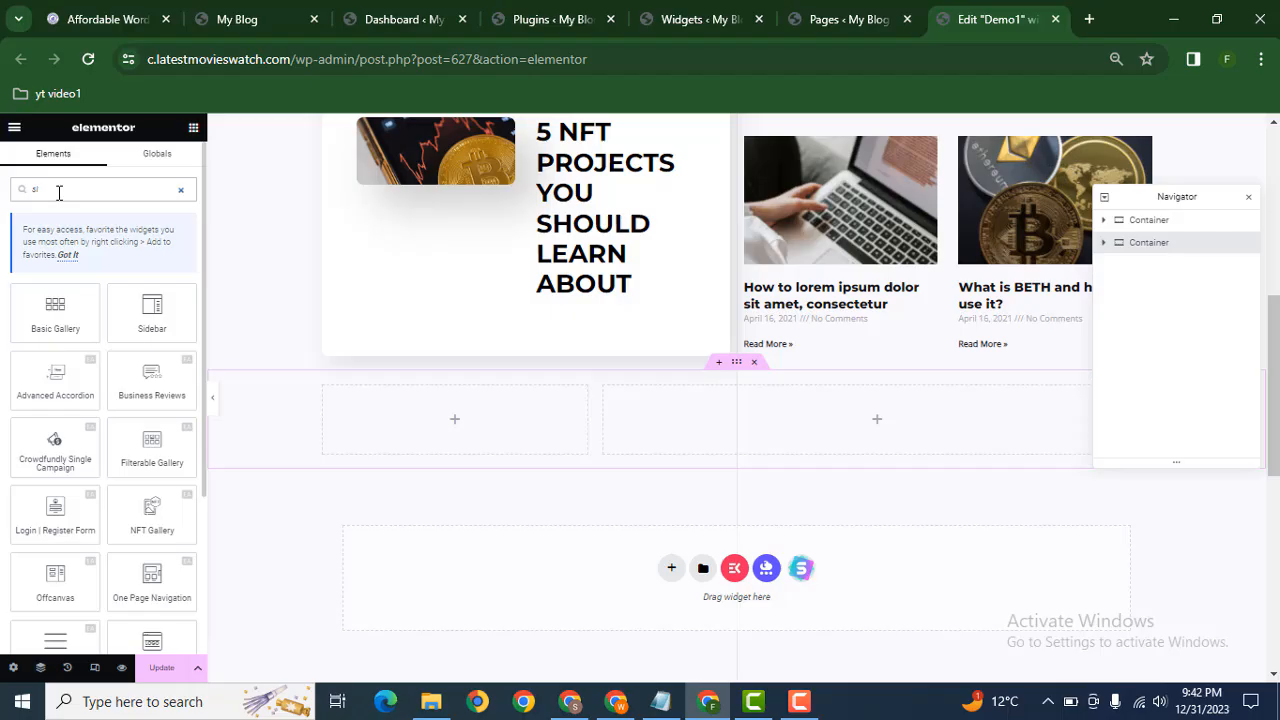
{"action": "type", "text": "ide"}
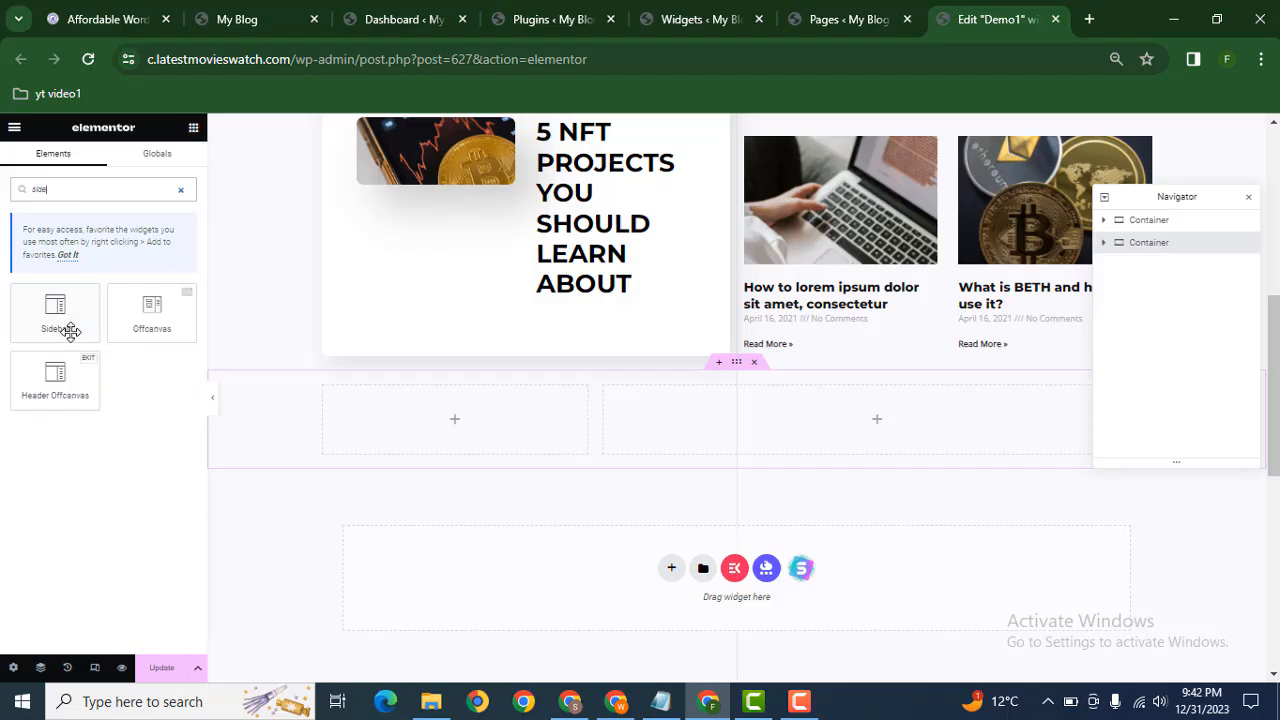
{"action": "left_click_drag", "start_coordinate": [70, 332], "coordinate": [471, 440]}
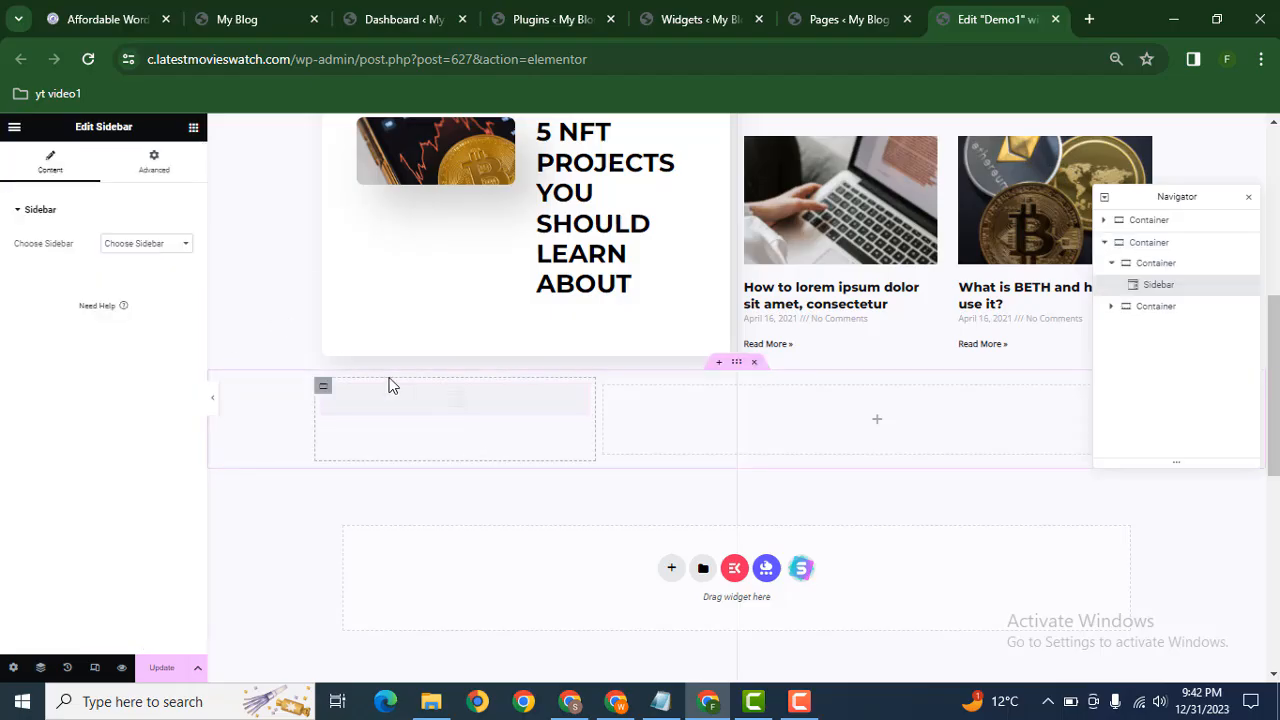
- Set the Sidebar widget to show the Main Sidebar and review the recent posts lists on the page
{"action": "left_click", "coordinate": [137, 246]}
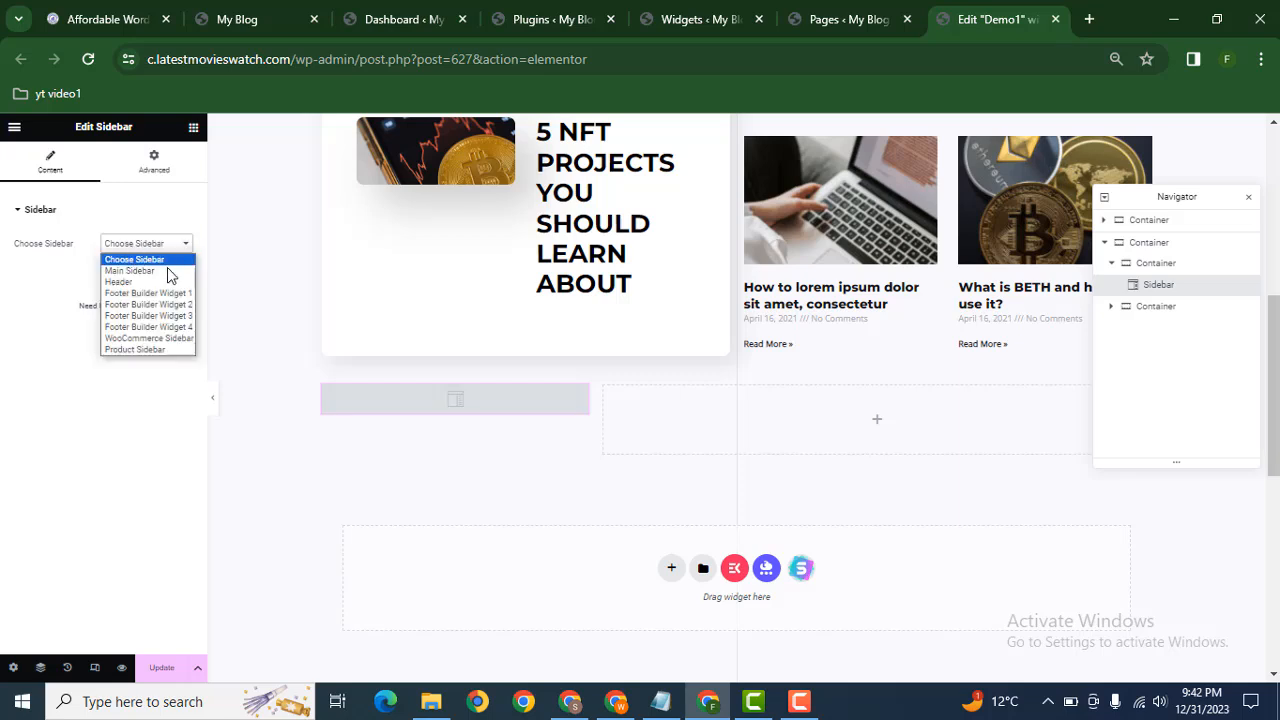
{"action": "left_click", "coordinate": [132, 271]}
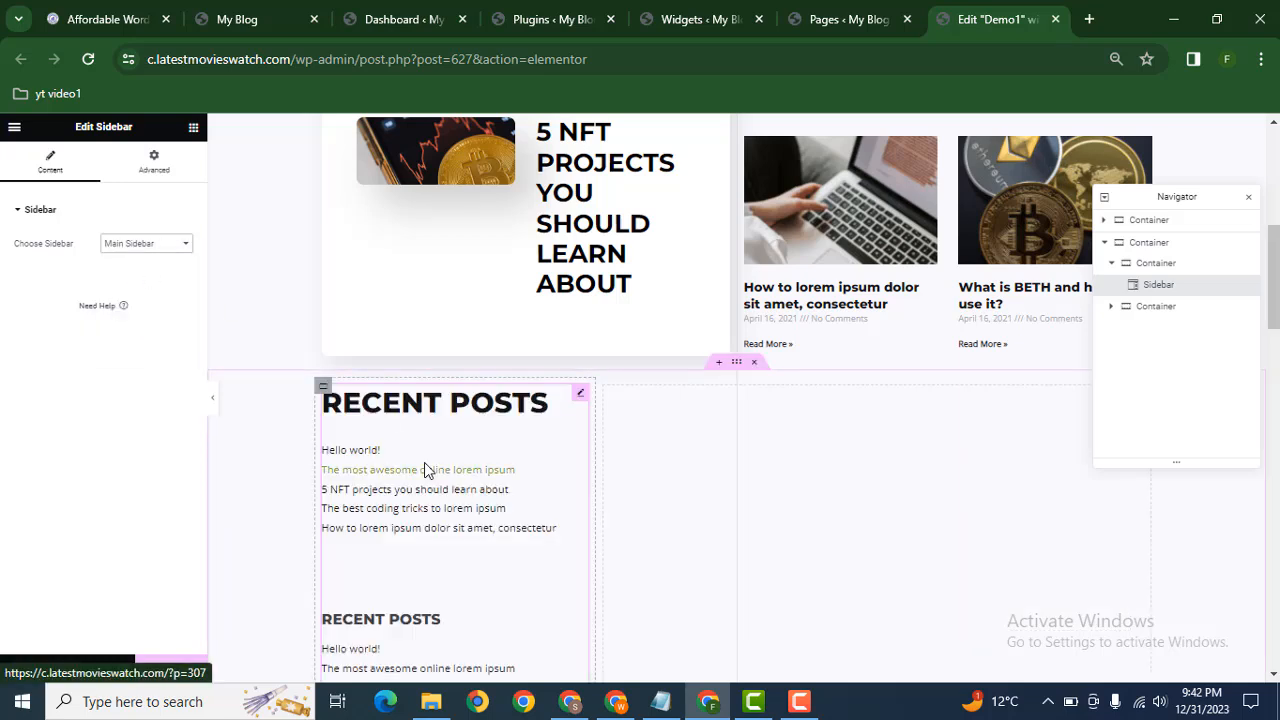
{"action": "scroll", "coordinate": [461, 457], "scroll_direction": "down", "scroll_amount": 1}
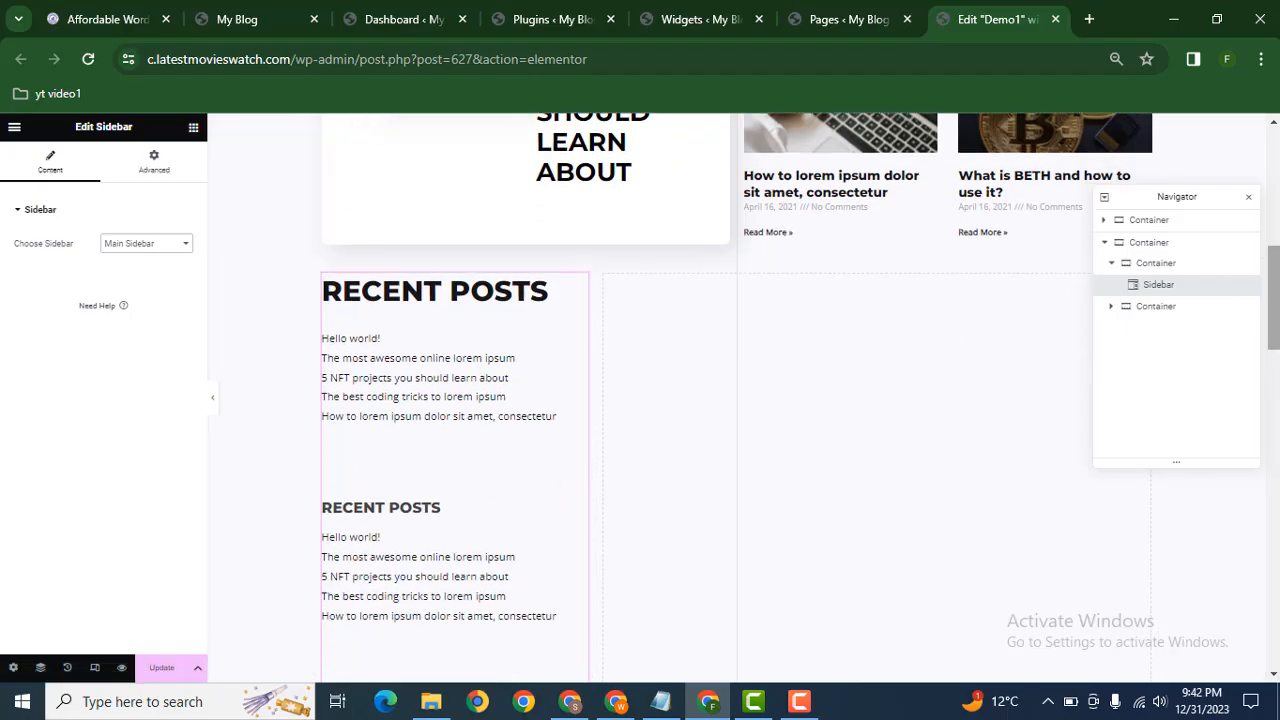
{"action": "left_click_drag", "start_coordinate": [1273, 297], "coordinate": [1262, 182]}
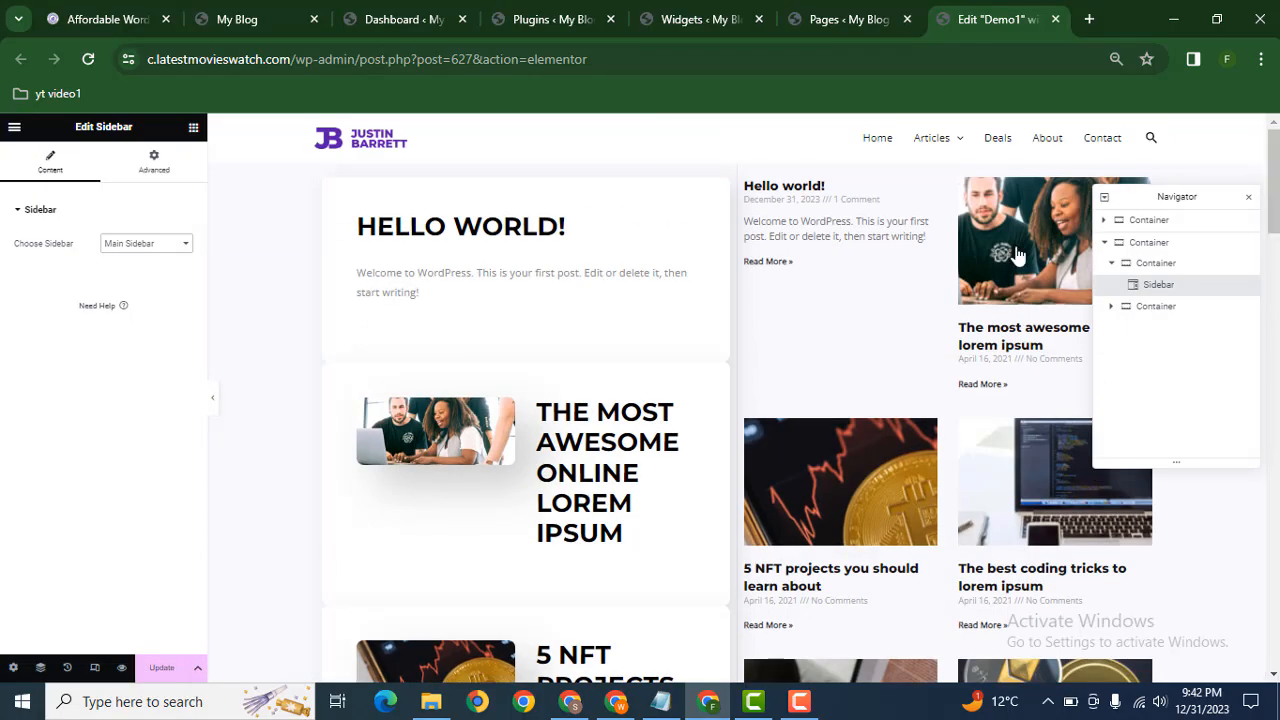